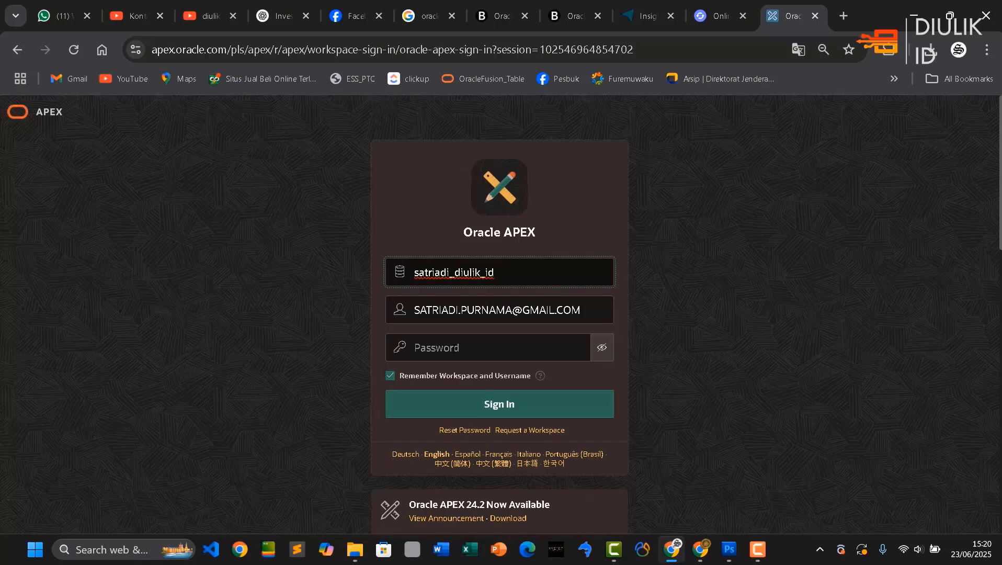
# Sign in to the Oracle APEX workspace with the account password and open App Builder
pyautogui.click(472, 346)
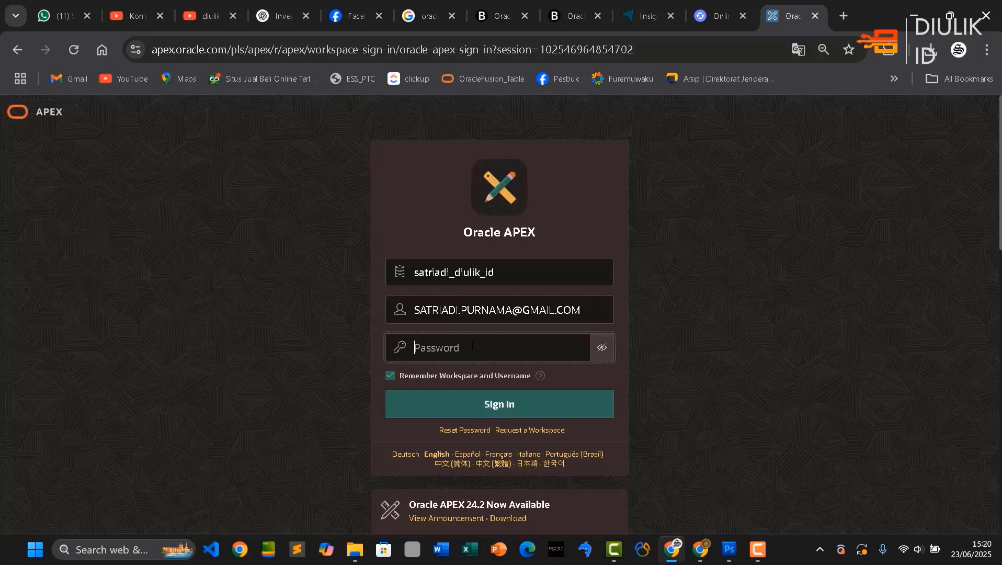
pyautogui.write('•••••••••••')
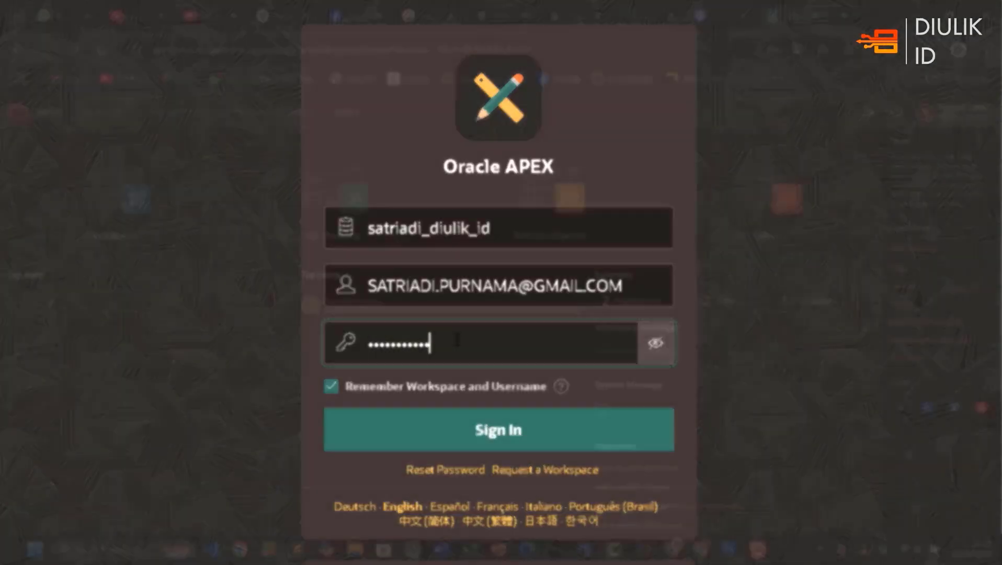
pyautogui.press('Return')
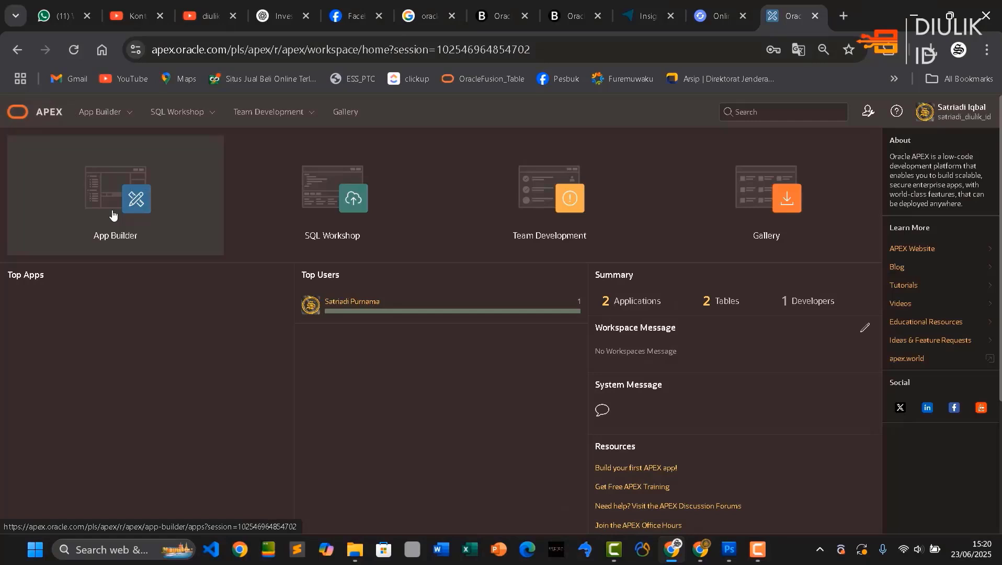
pyautogui.click(113, 214)
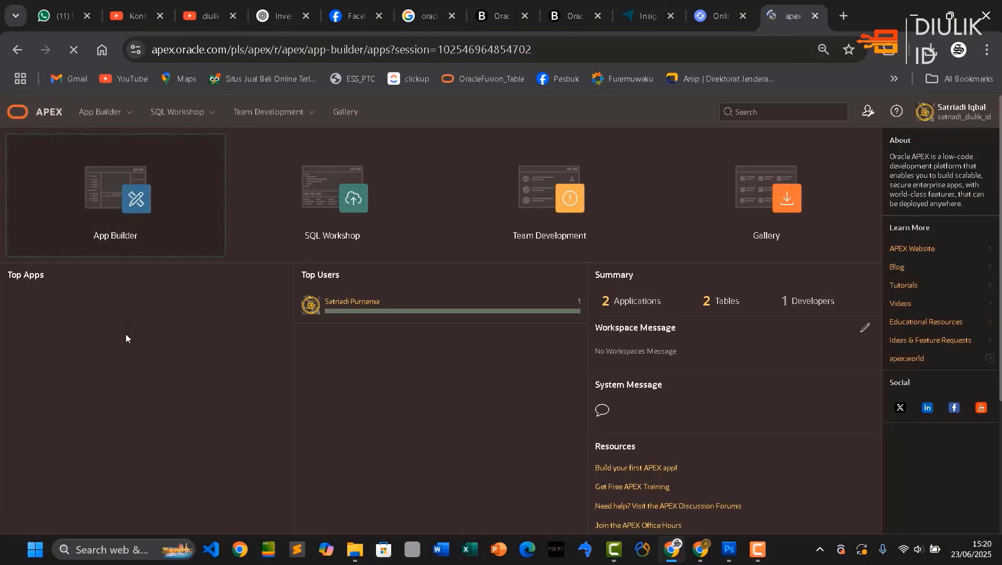
pyautogui.moveTo(291, 340)
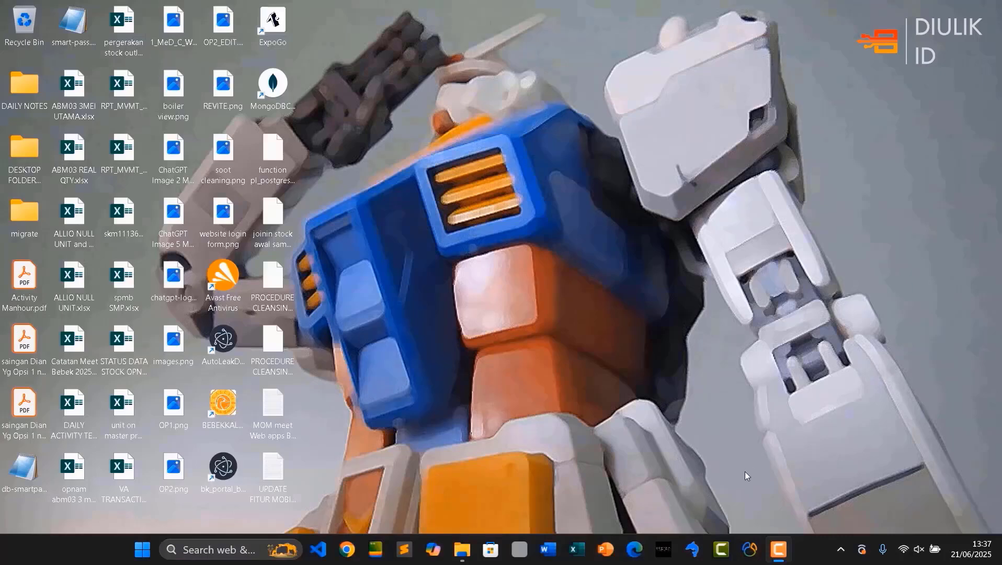
# Switch to Chrome with the saved user profile and open the bookmarked Oracle APEX sign-in page
pyautogui.click(351, 552)
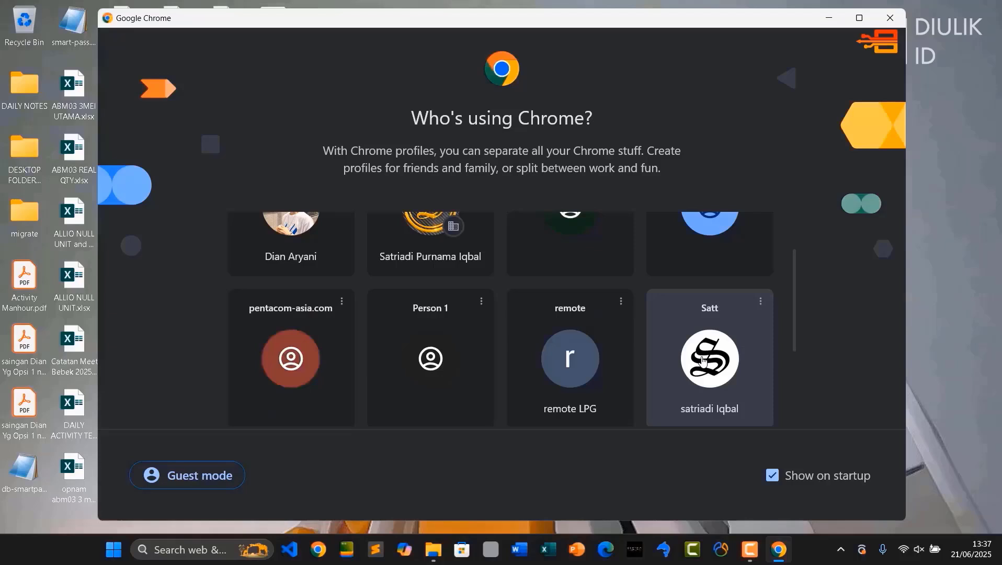
pyautogui.click(671, 369)
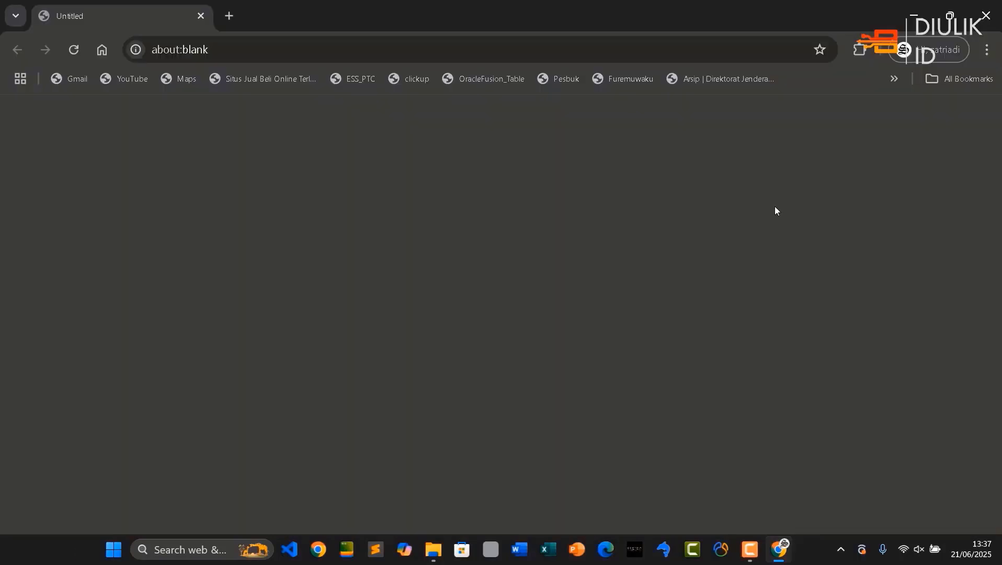
pyautogui.click(897, 82)
pyautogui.scroll(-1, 843, 217)
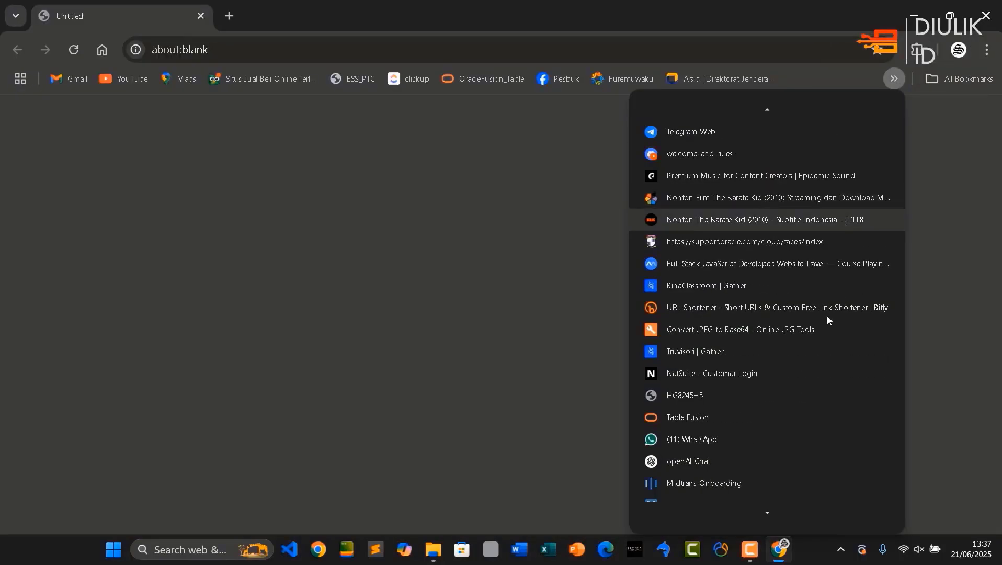
pyautogui.scroll(-8, 824, 371)
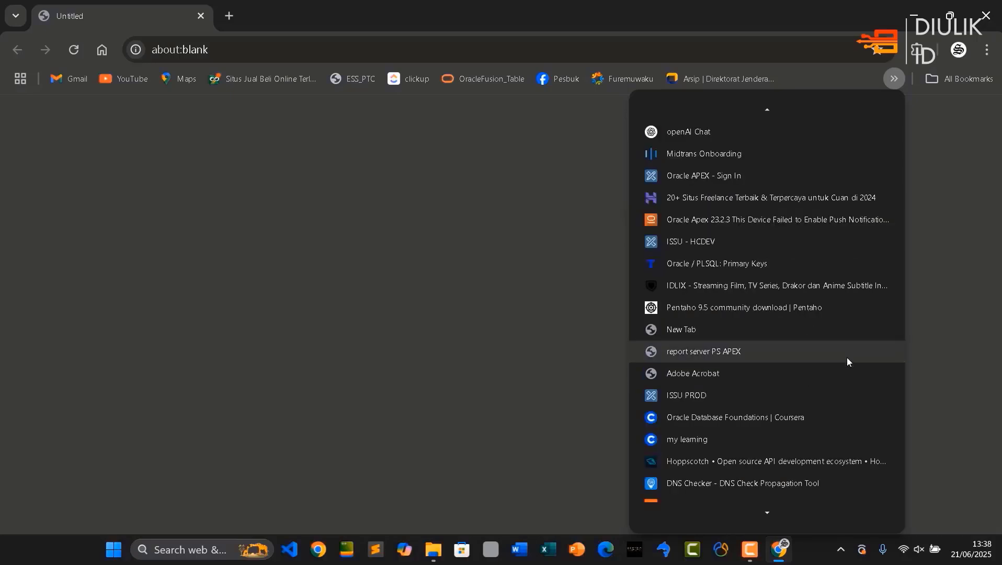
pyautogui.click(810, 469)
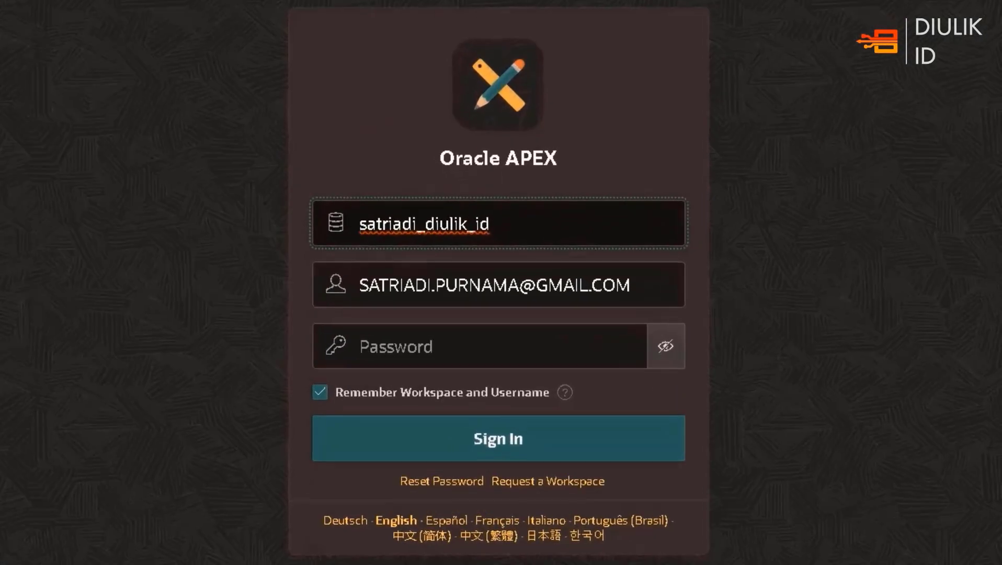
# Enter the account password on the Oracle APEX sign-in form and sign in to the workspace
pyautogui.click(535, 350)
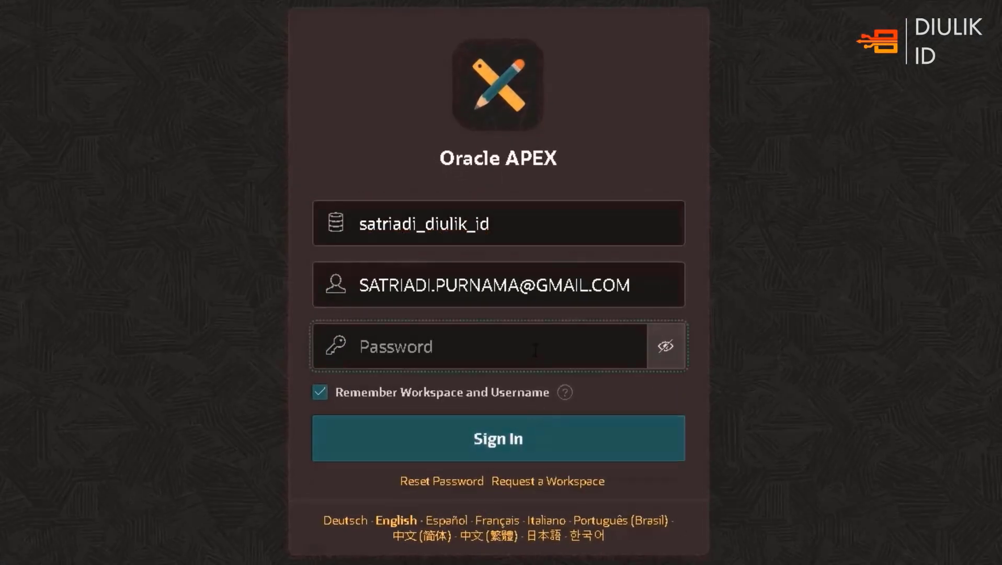
pyautogui.write('••••••••••')
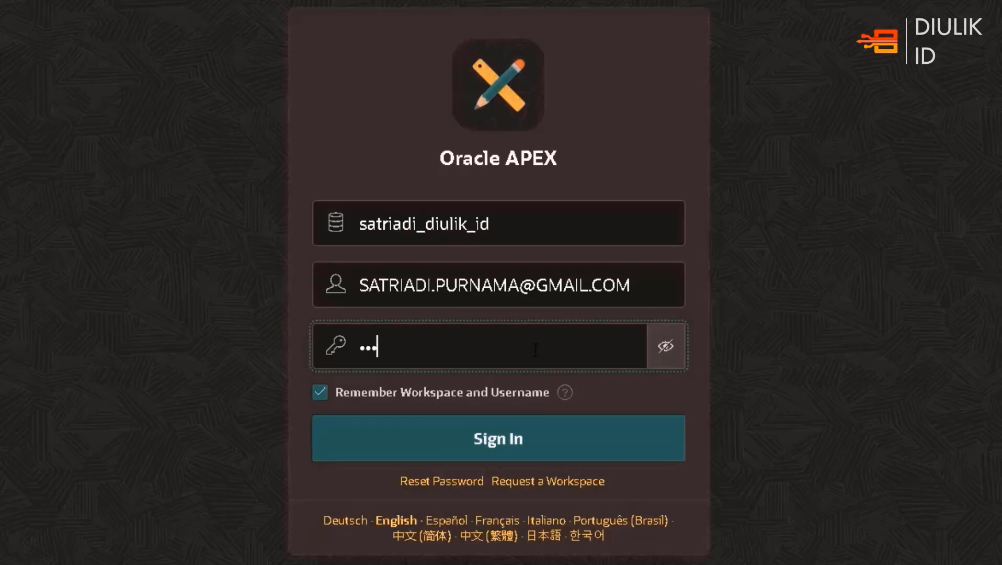
pyautogui.write('••••••')
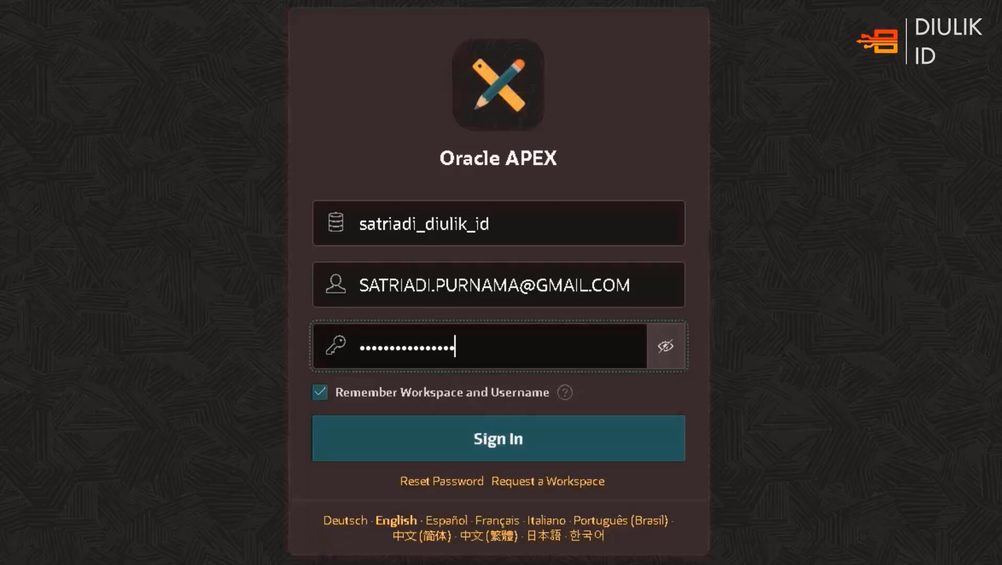
pyautogui.click(548, 432)
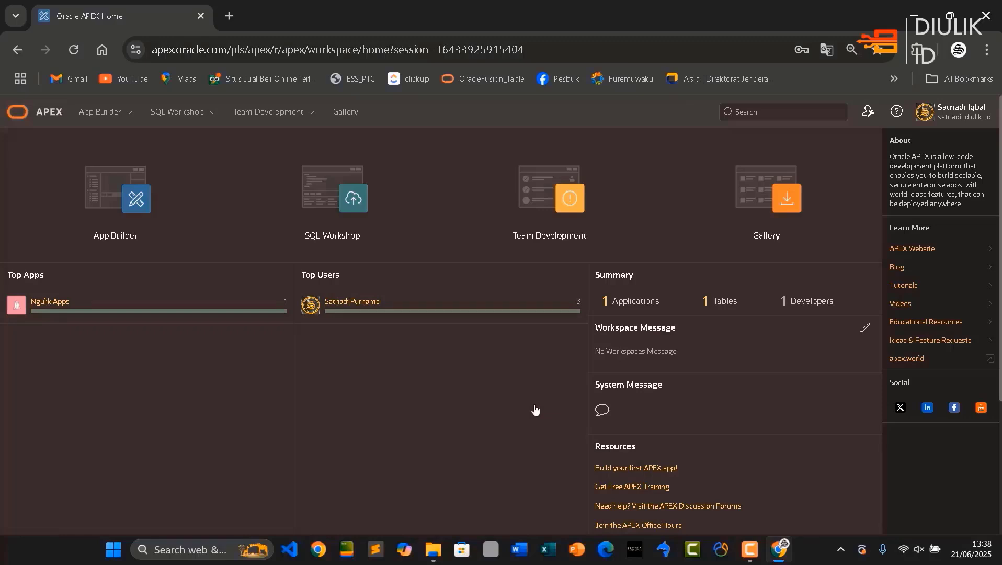
# Create a new application named "Ngulik Apps" in App Builder
pyautogui.click(105, 115)
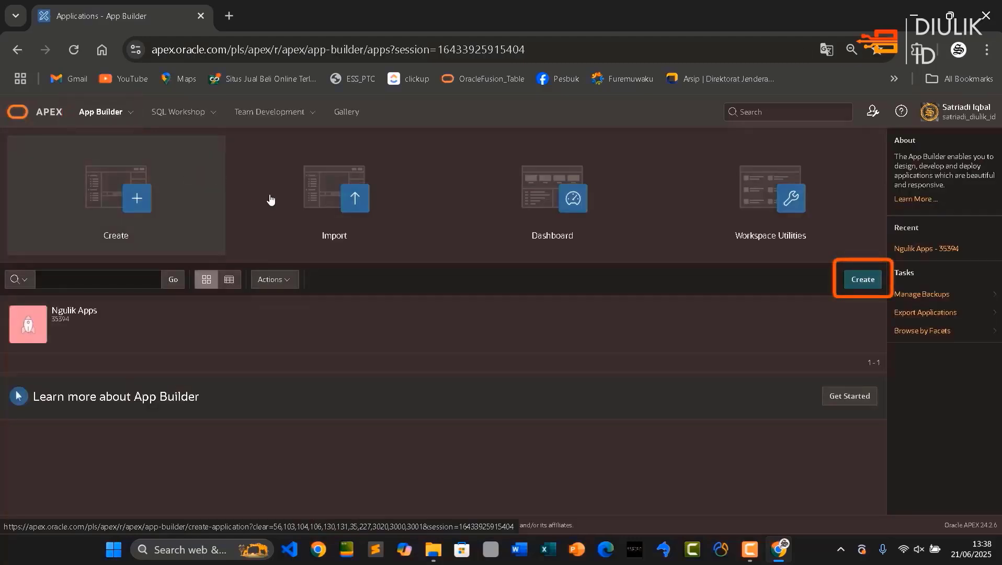
pyautogui.click(852, 285)
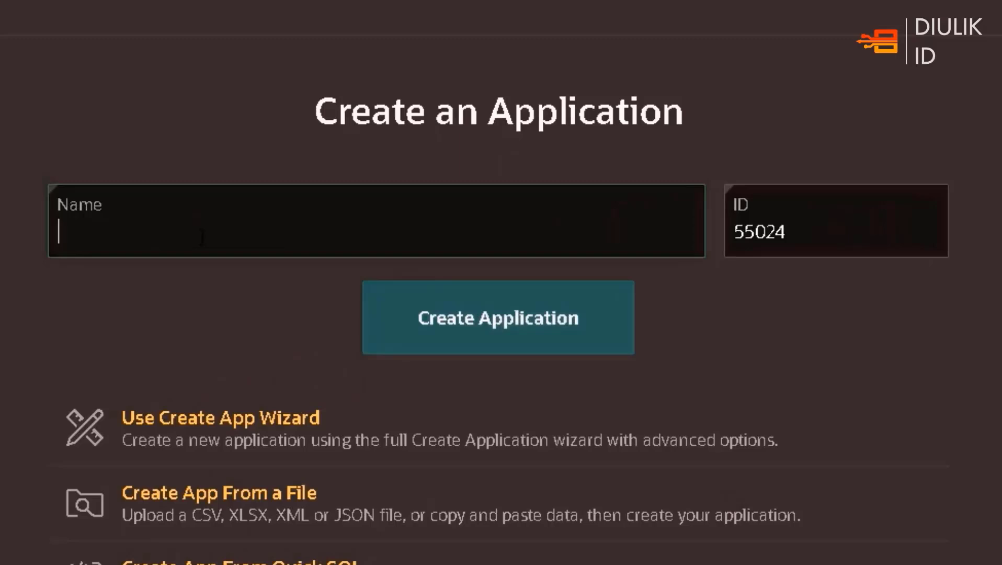
pyautogui.write('Ngulik Apps')
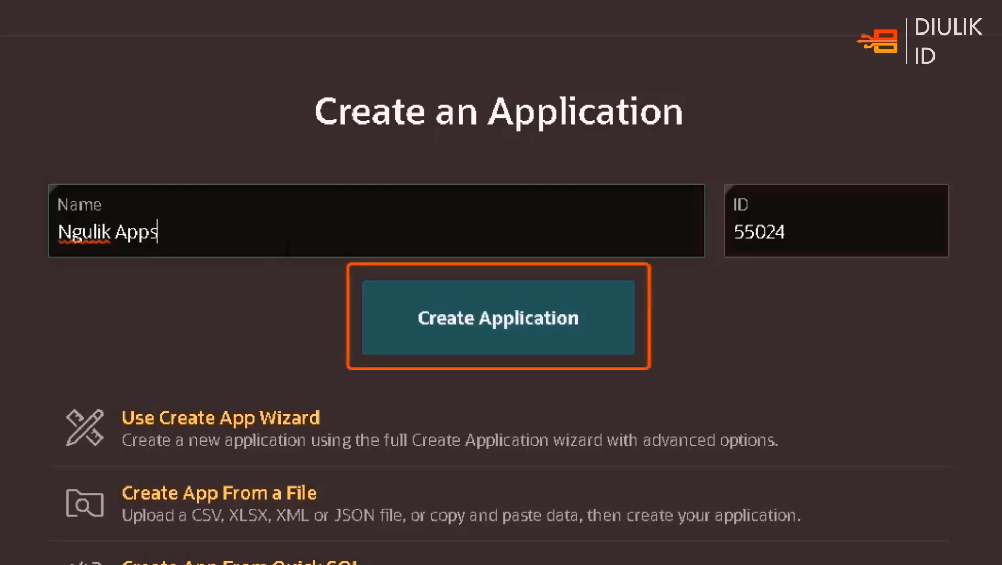
pyautogui.click(470, 311)
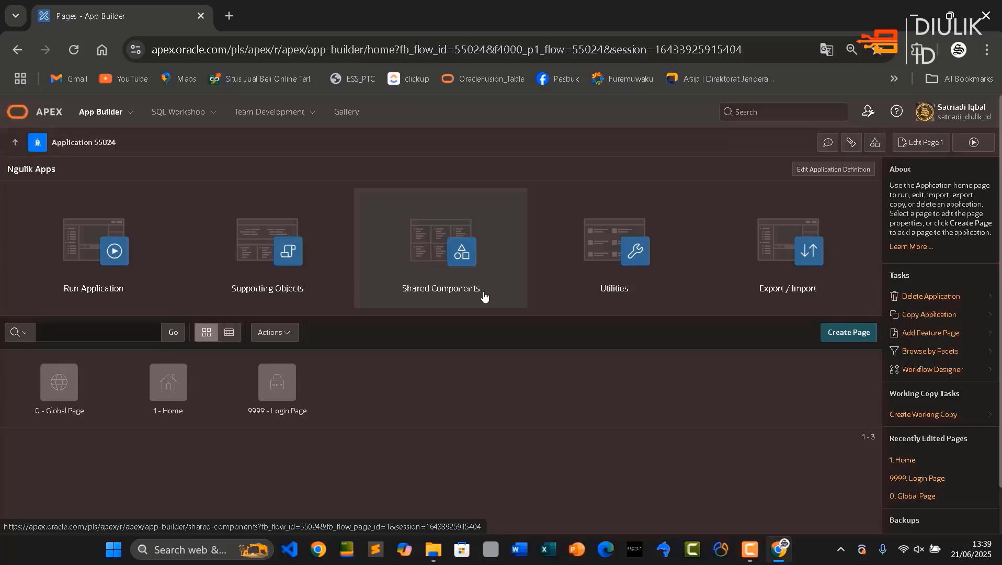
# Start a new table in SQL Workshop's Object Browser and name it PRODUCTS
pyautogui.click(178, 118)
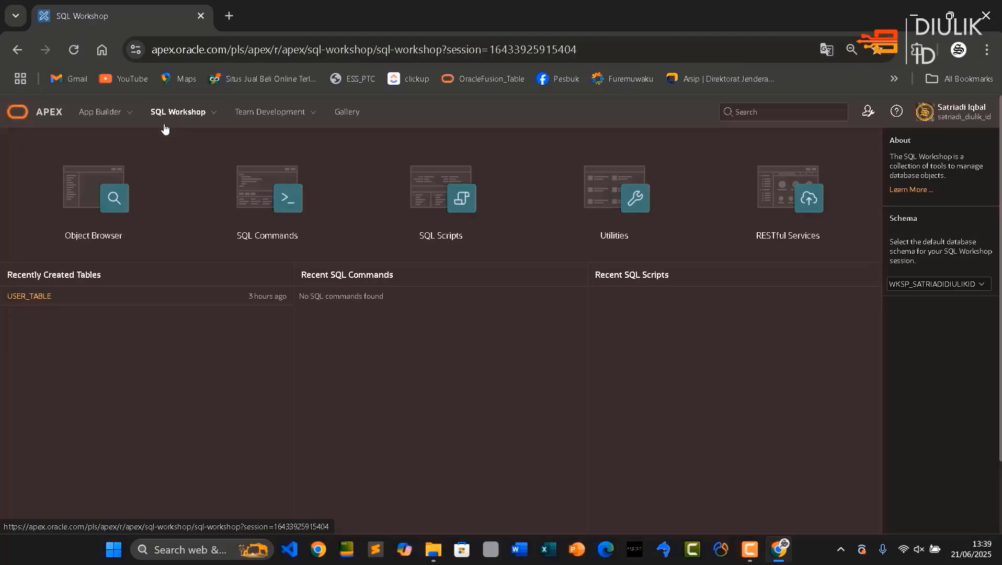
pyautogui.click(118, 206)
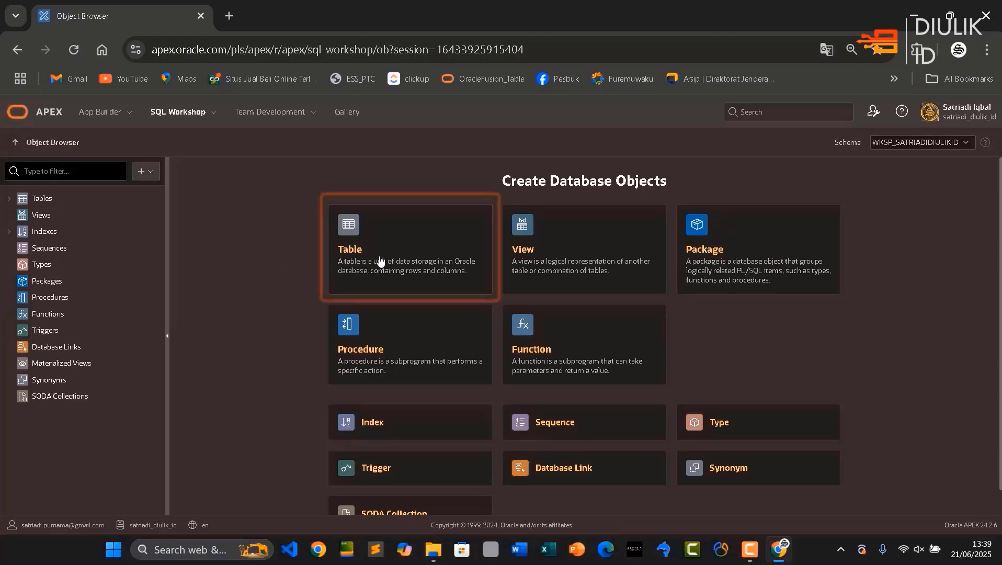
pyautogui.click(432, 259)
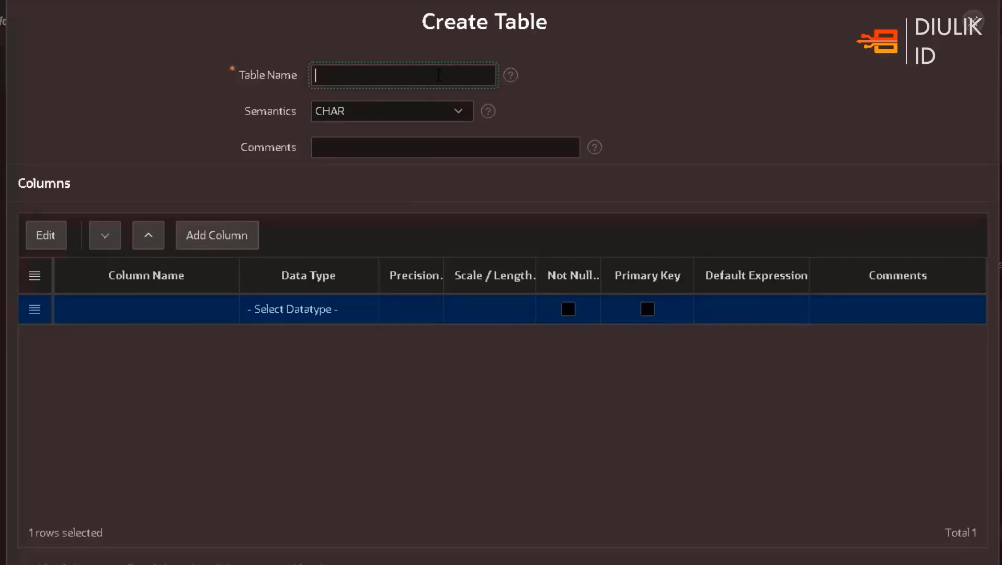
pyautogui.write('PRODUCTS')
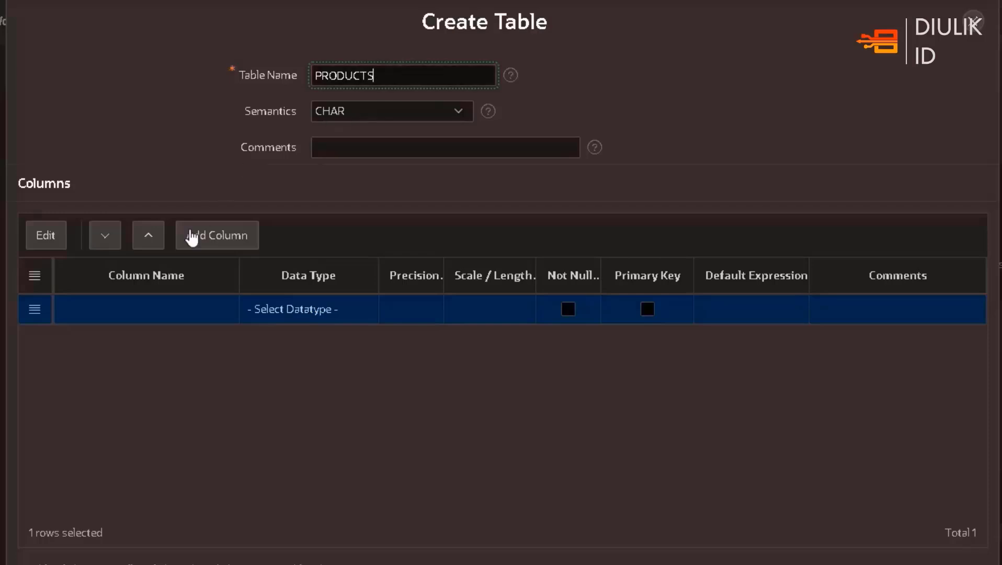
# Define the first column of the PRODUCTS table as ID with data type NUMBER and make it the primary key
pyautogui.click(151, 314)
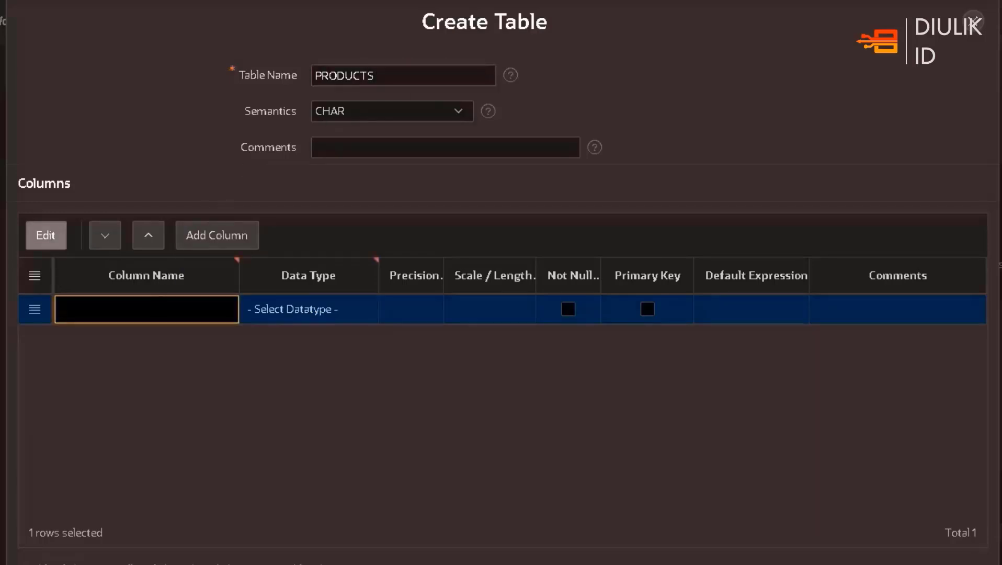
pyautogui.write('ID')
pyautogui.click(362, 315)
pyautogui.click(369, 314)
pyautogui.scroll(1, 335, 12)
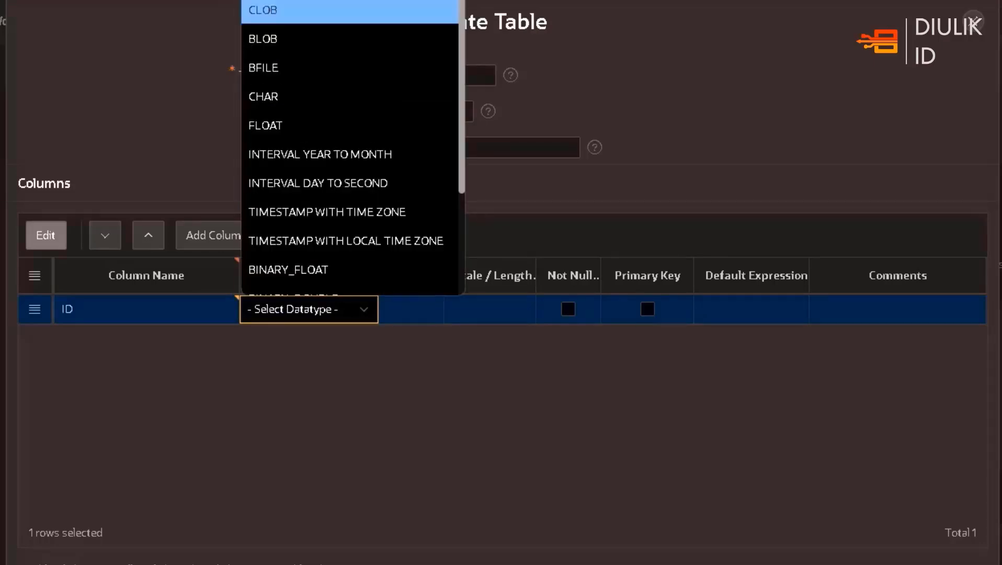
pyautogui.click(314, 1)
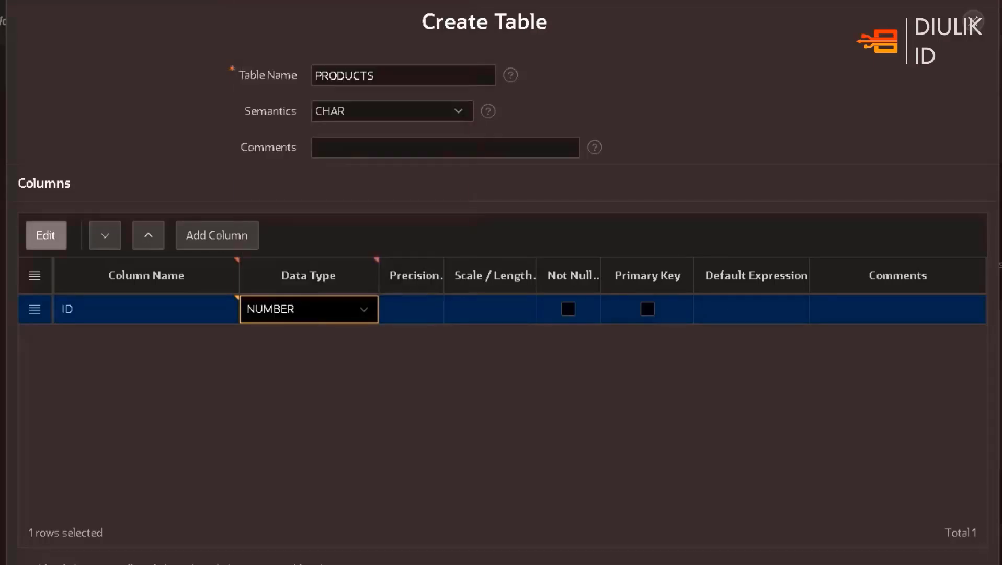
pyautogui.click(647, 311)
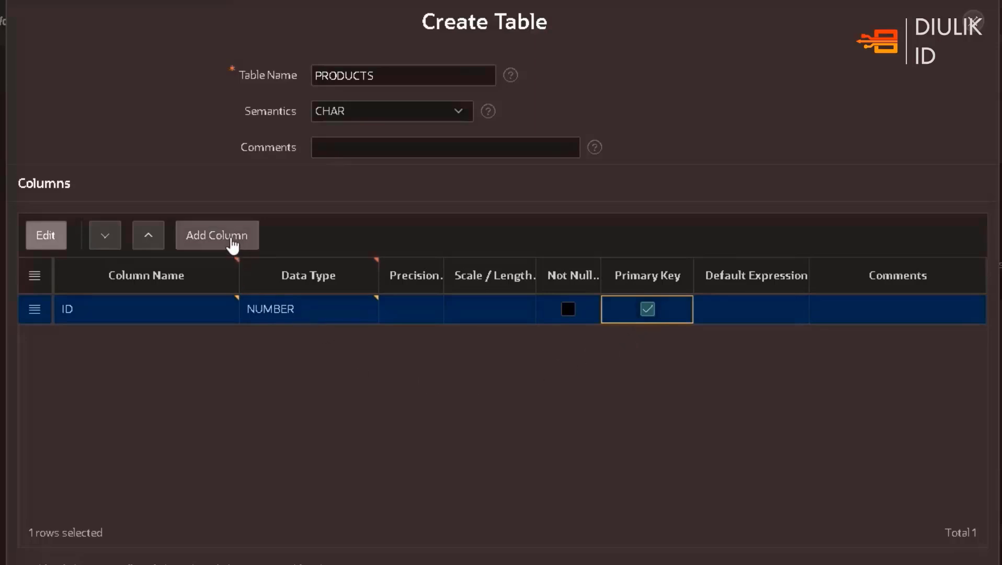
# Add a DESCRIPTION column of type VARCHAR2 with length 50 to the PRODUCTS table
pyautogui.click(216, 235)
pyautogui.write('DESC')
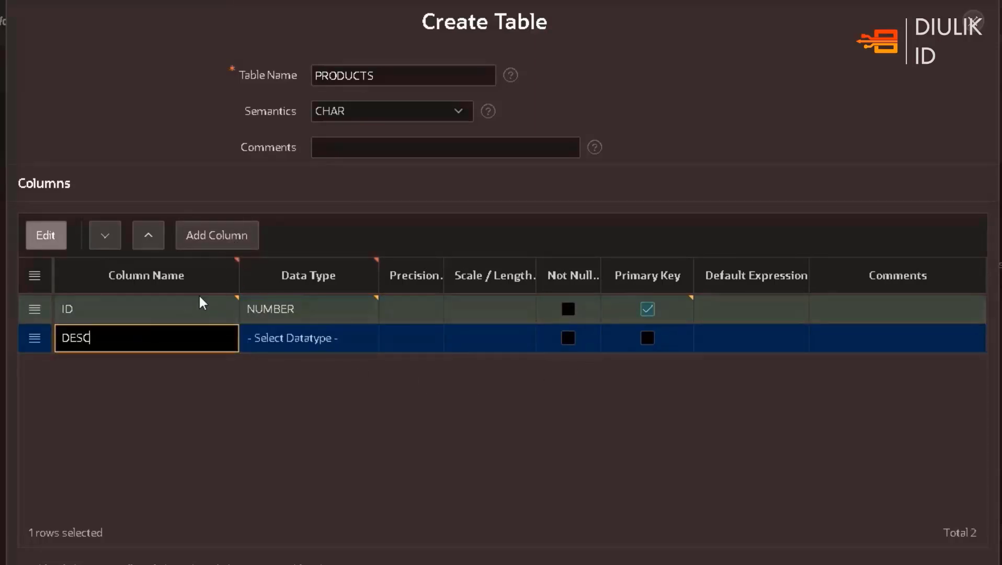
pyautogui.write('RIPTION')
pyautogui.click(314, 338)
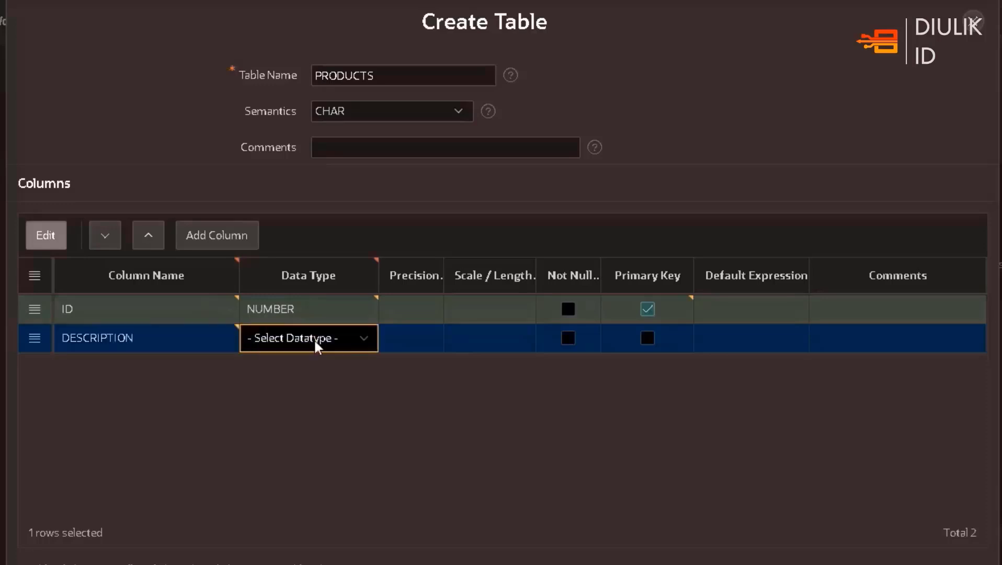
pyautogui.click(356, 342)
pyautogui.click(491, 347)
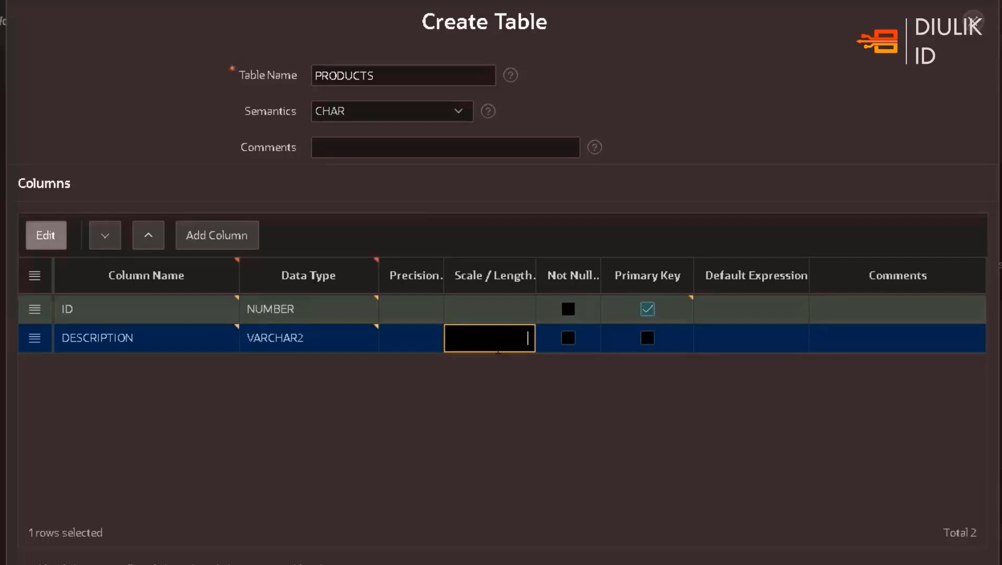
pyautogui.write('50')
# Add a KATEGORI column of type VARCHAR2 with length 20 to the PRODUCTS table
pyautogui.click(234, 234)
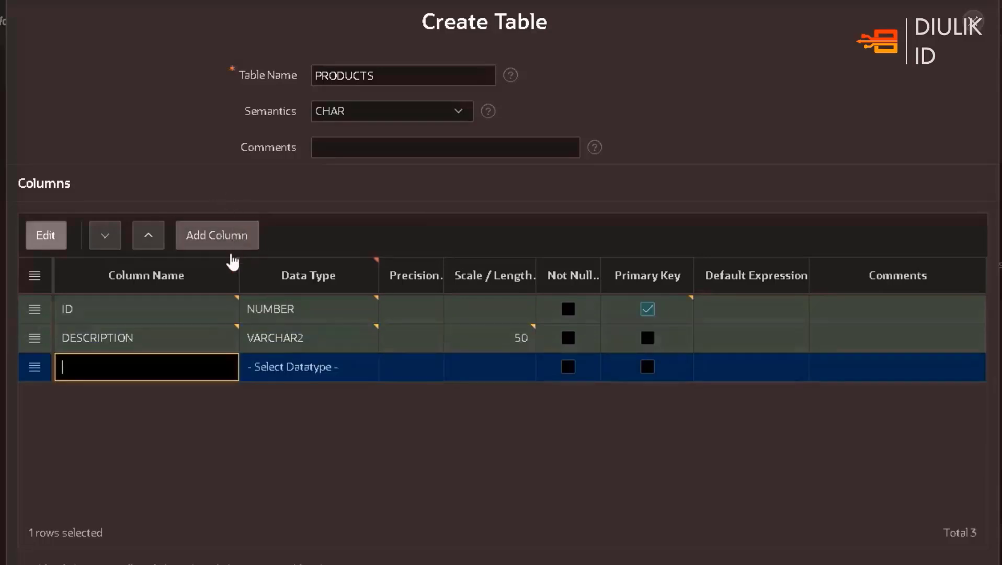
pyautogui.write('KATE')
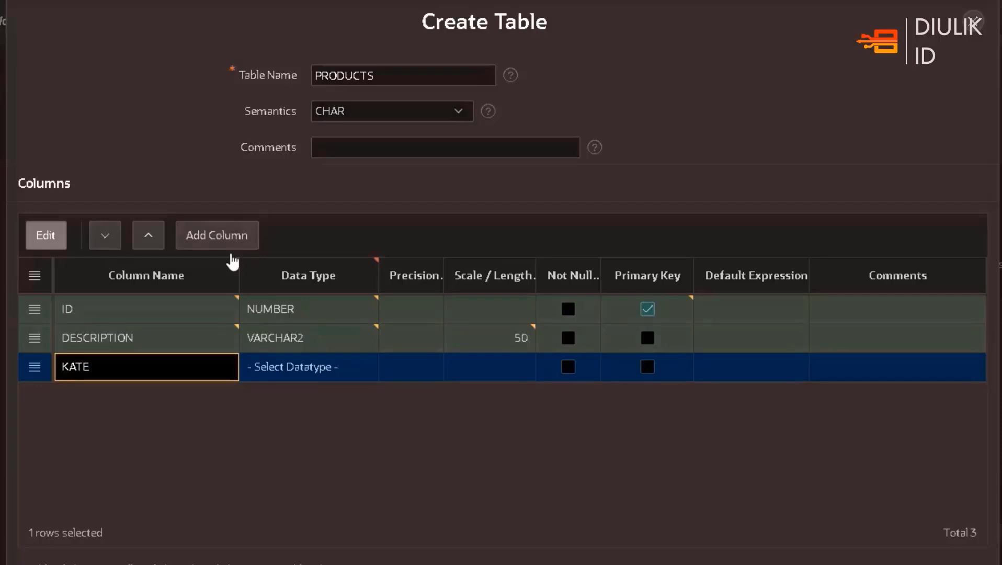
pyautogui.write('GORI')
pyautogui.click(356, 366)
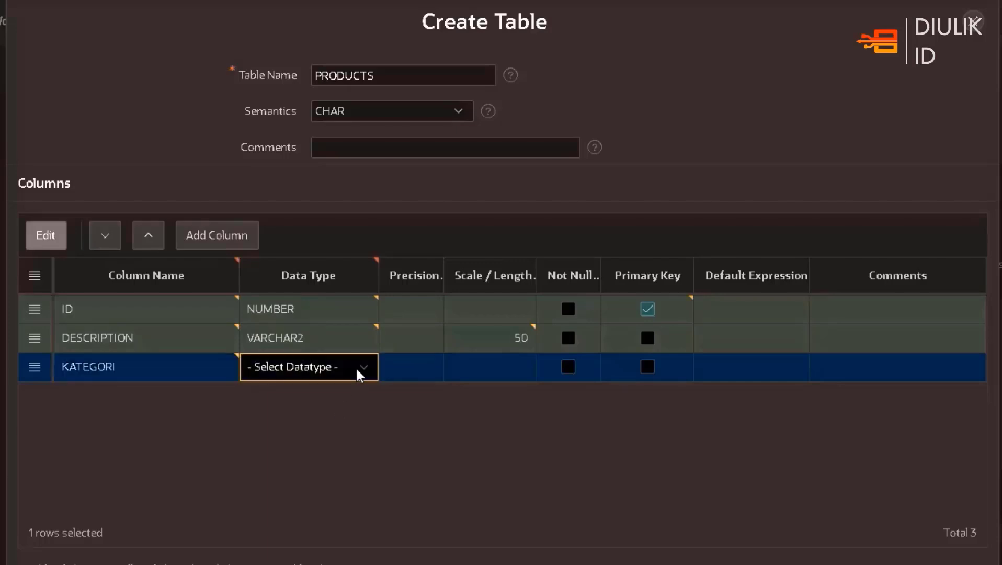
pyautogui.click(364, 366)
pyautogui.scroll(-1, 371, 74)
pyautogui.click(371, 2)
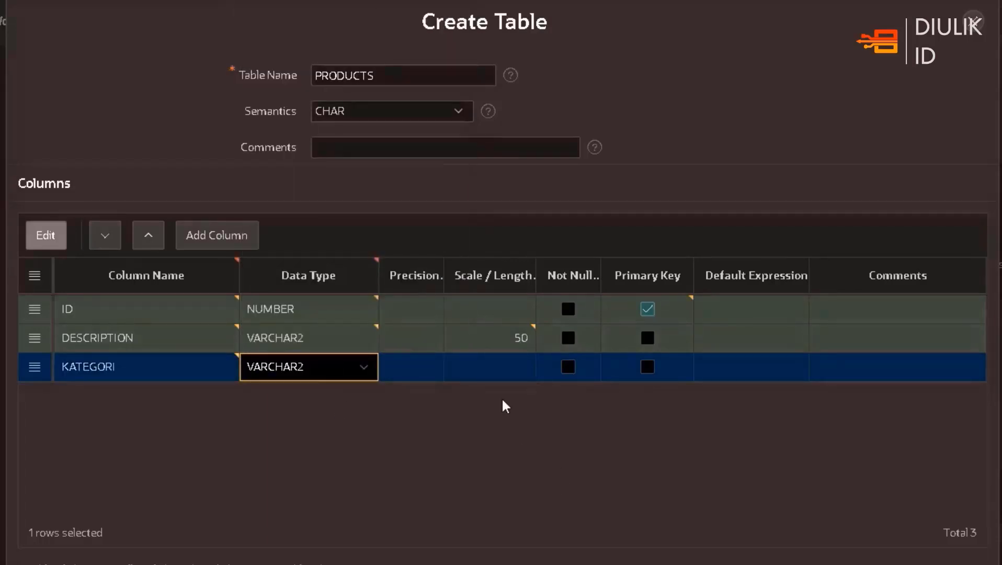
pyautogui.click(509, 370)
pyautogui.write('20')
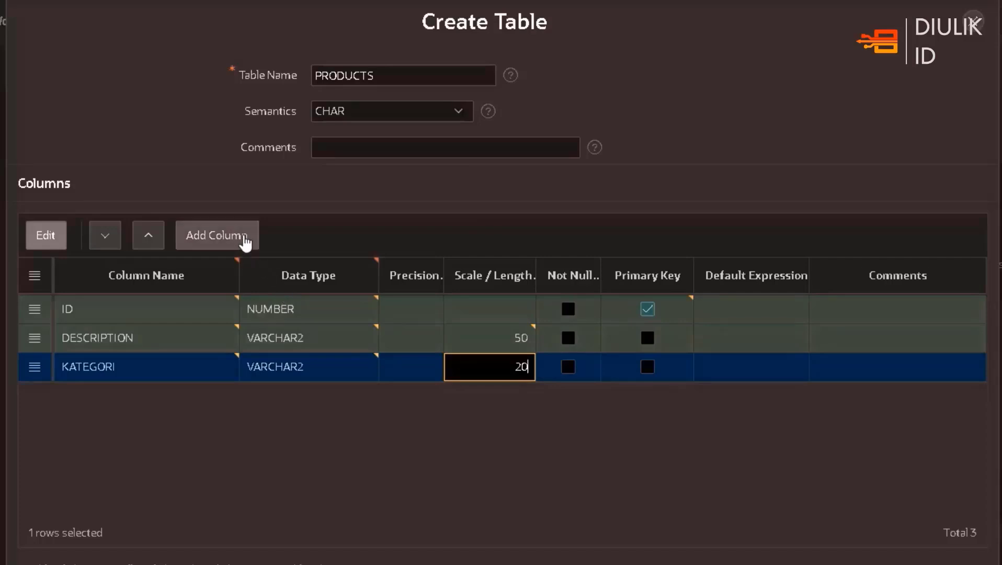
# Add a CREATED_DATE column of type TIMESTAMP and create the PRODUCTS table
pyautogui.click(245, 240)
pyautogui.click(245, 239)
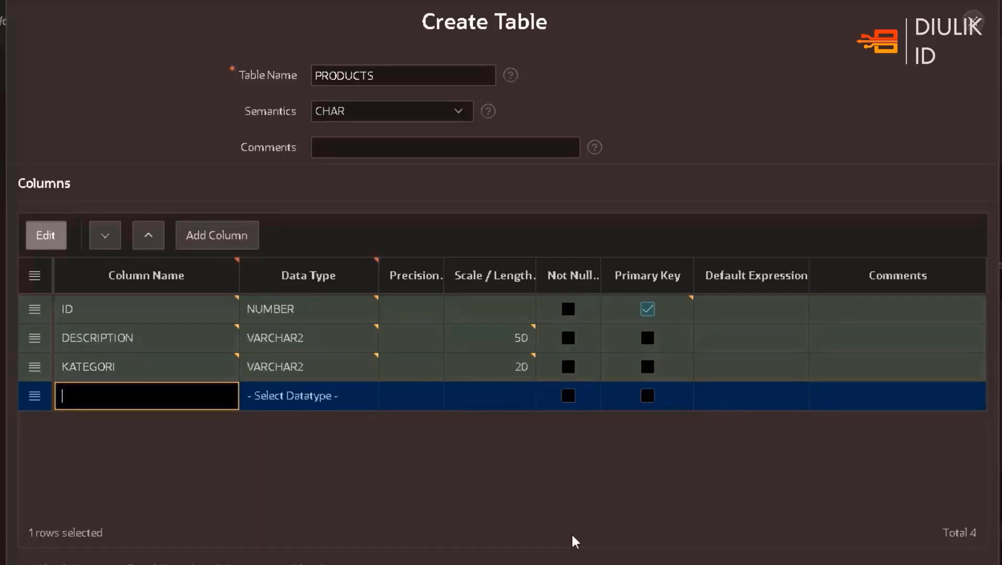
pyautogui.write('CREATED_DATE')
pyautogui.click(368, 403)
pyautogui.click(371, 396)
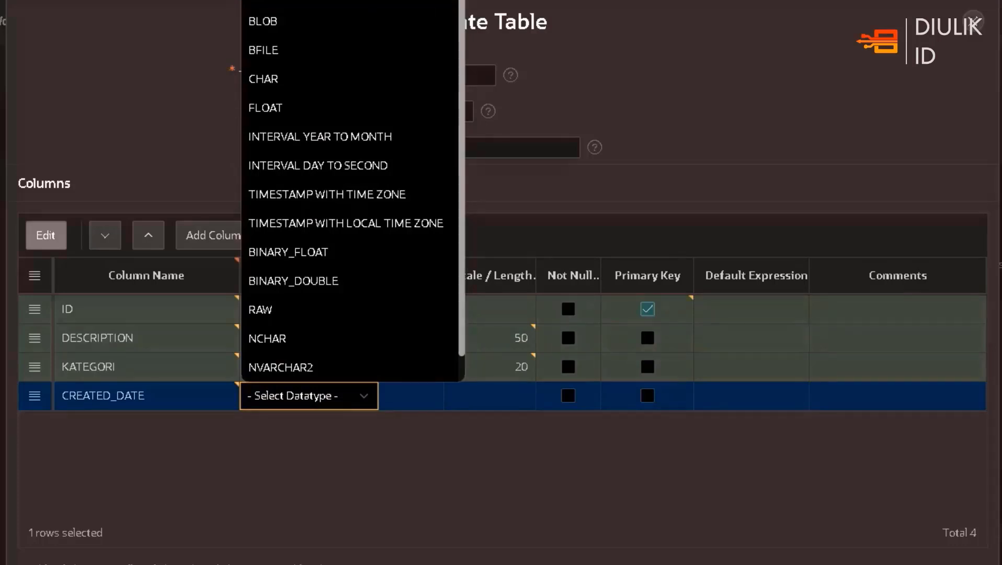
pyautogui.click(324, 0)
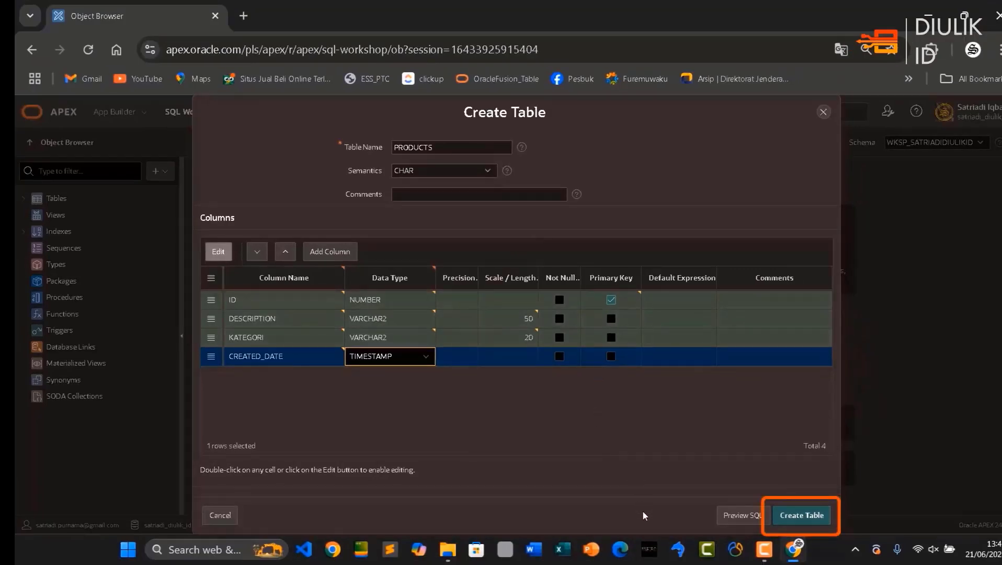
pyautogui.click(801, 517)
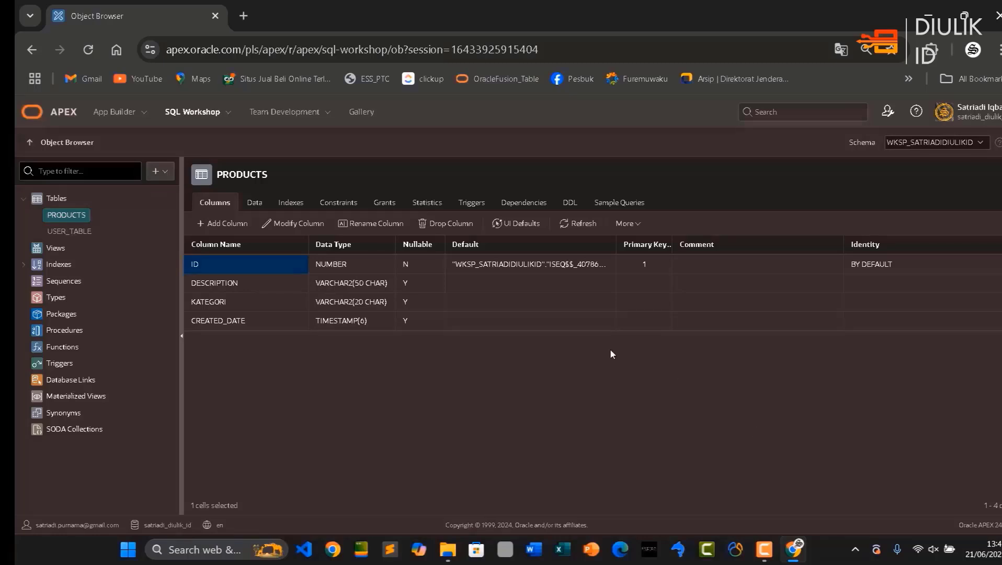
# Open the Ngulik Apps application 55024 in App Builder and start a new Interactive Report page
pyautogui.click(116, 113)
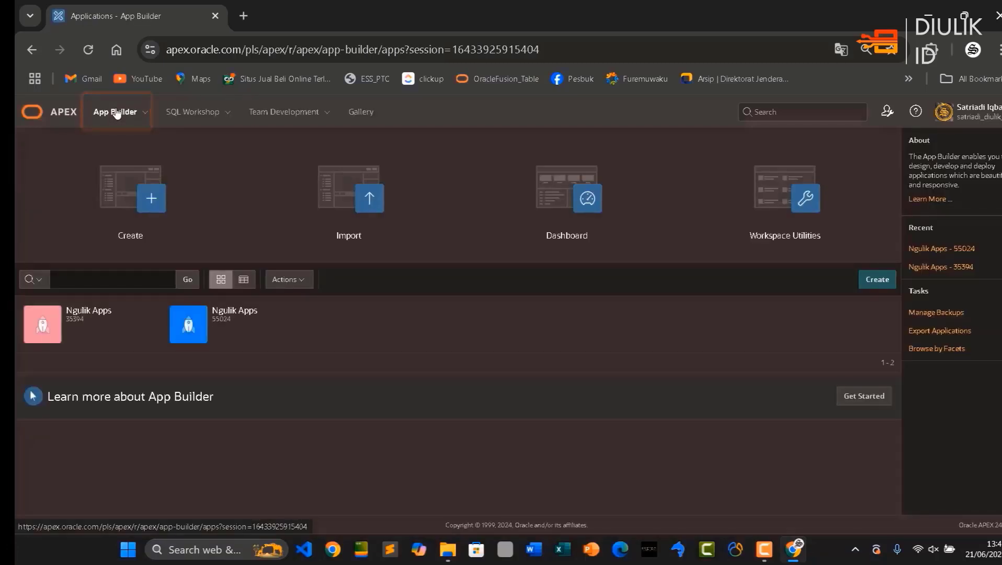
pyautogui.click(228, 312)
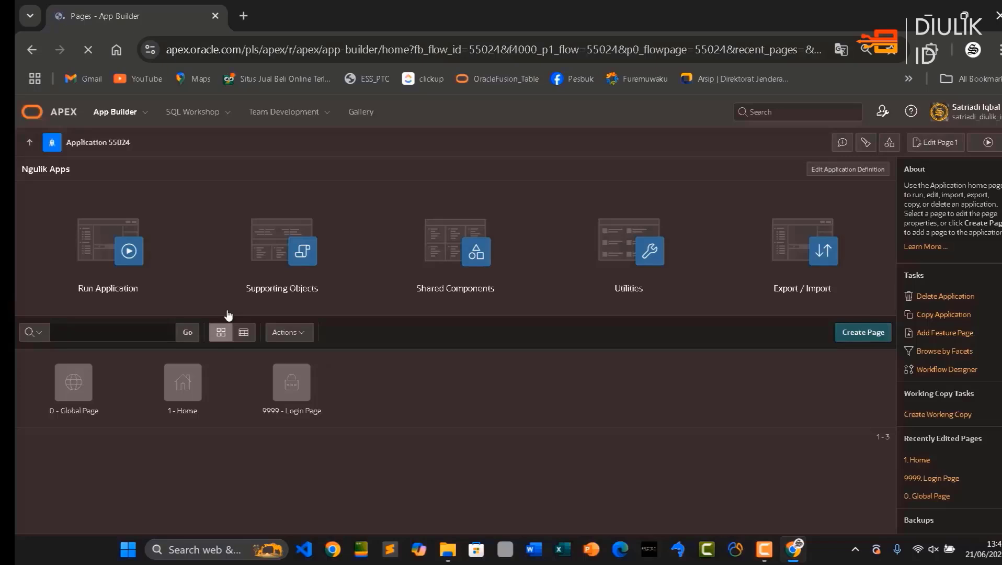
pyautogui.click(864, 337)
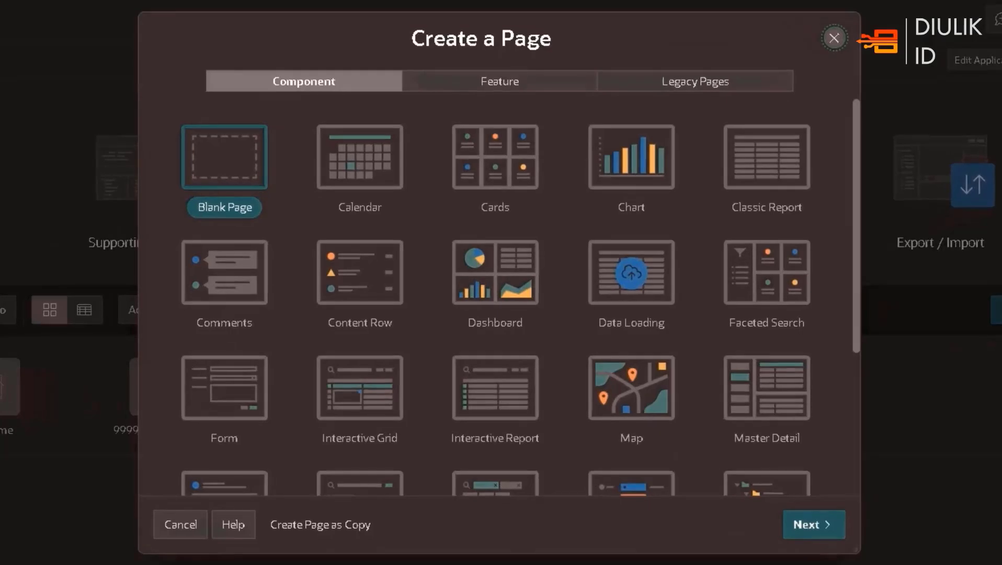
pyautogui.scroll(-2, 804, 337)
pyautogui.scroll(2, 806, 334)
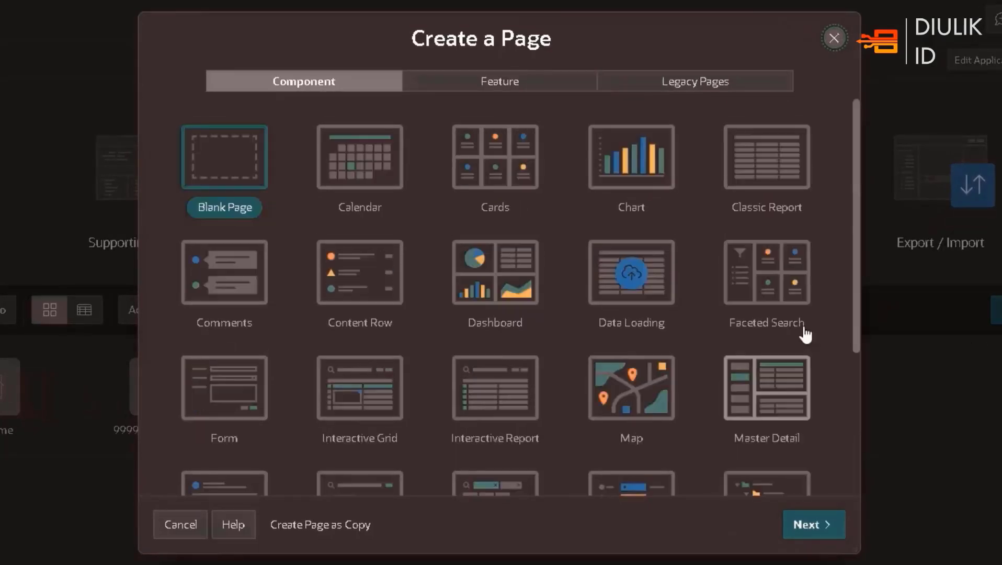
pyautogui.click(492, 392)
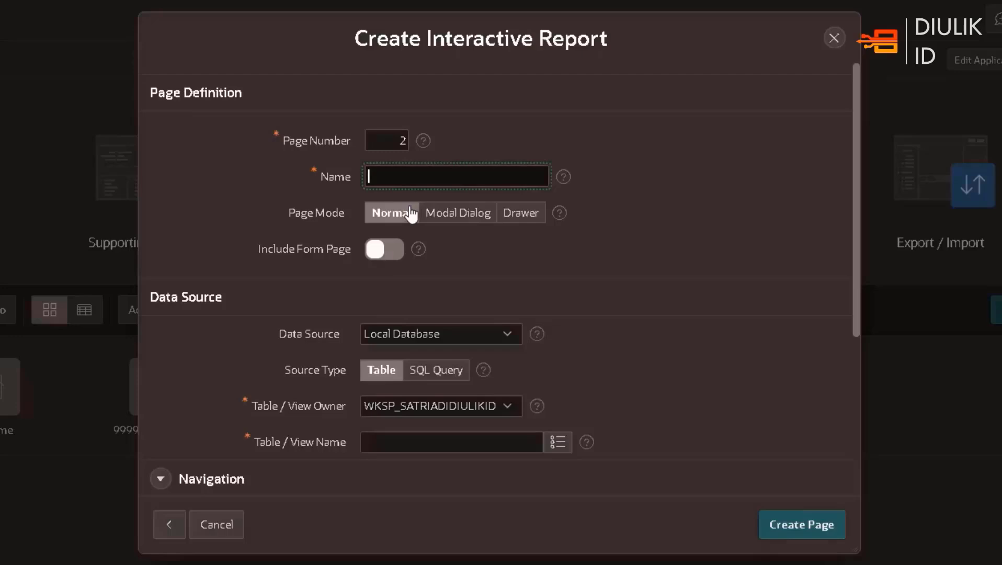
# Name the report page PRODUCTS and include a form page named FORM MASTER PRODUCT in Modal Dialog mode
pyautogui.write('PRODUCTS')
pyautogui.click(375, 249)
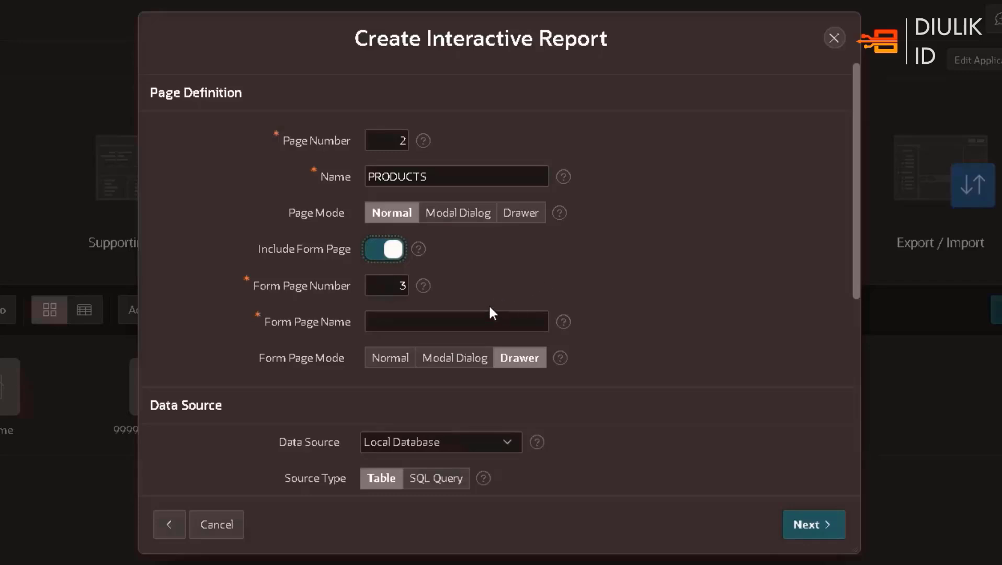
pyautogui.click(486, 320)
pyautogui.click(454, 358)
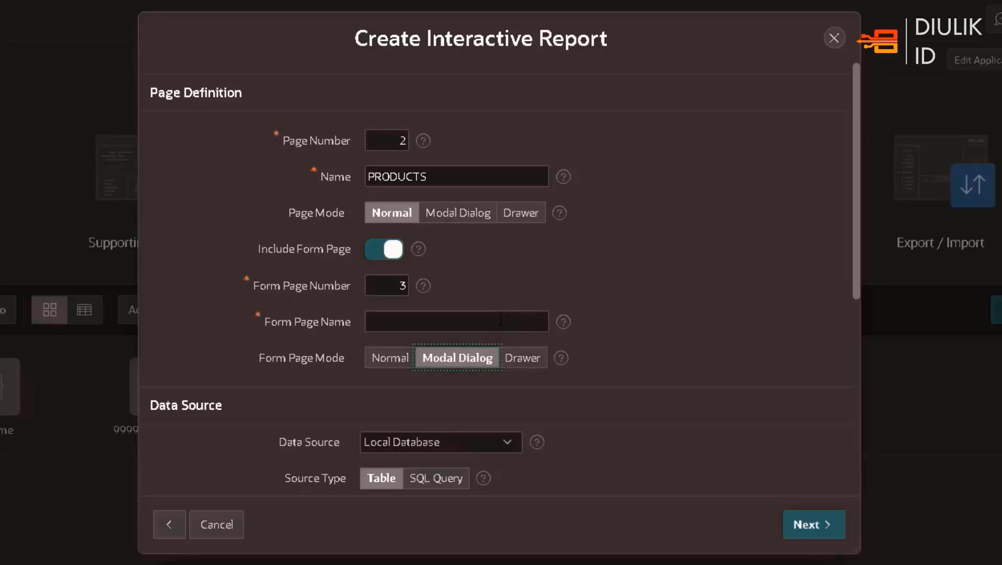
pyautogui.click(455, 319)
pyautogui.write('F')
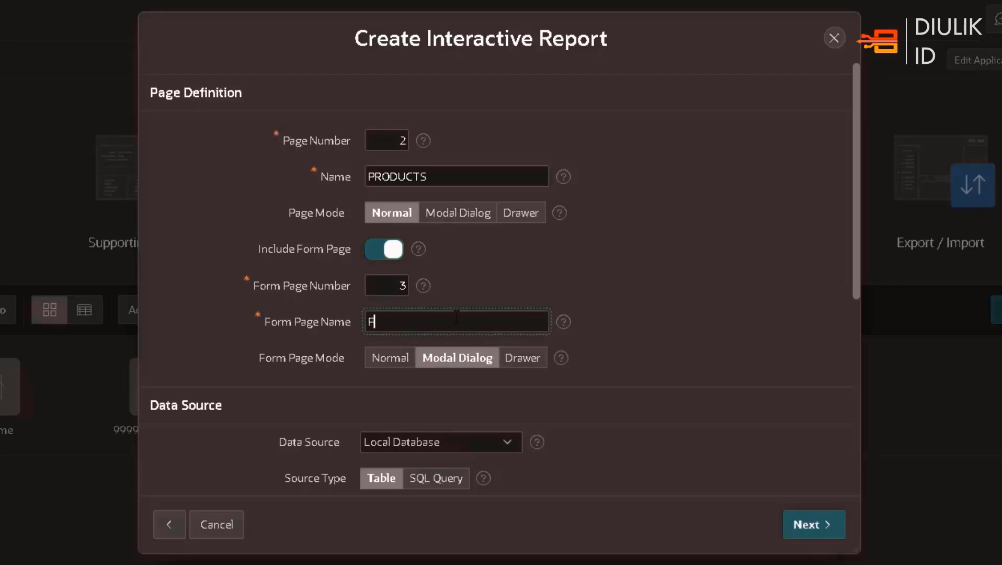
pyautogui.write('ORM MASTER PRODUCT')
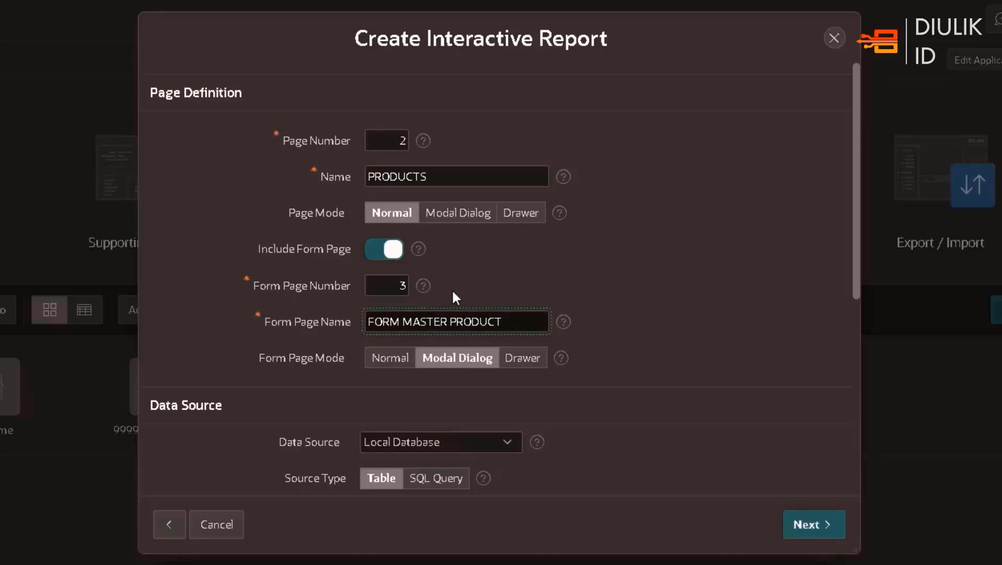
# Use the PRODUCTS table as the report's data source and create the report and form pages with ID as primary key
pyautogui.scroll(-2, 453, 296)
pyautogui.scroll(-2, 453, 296)
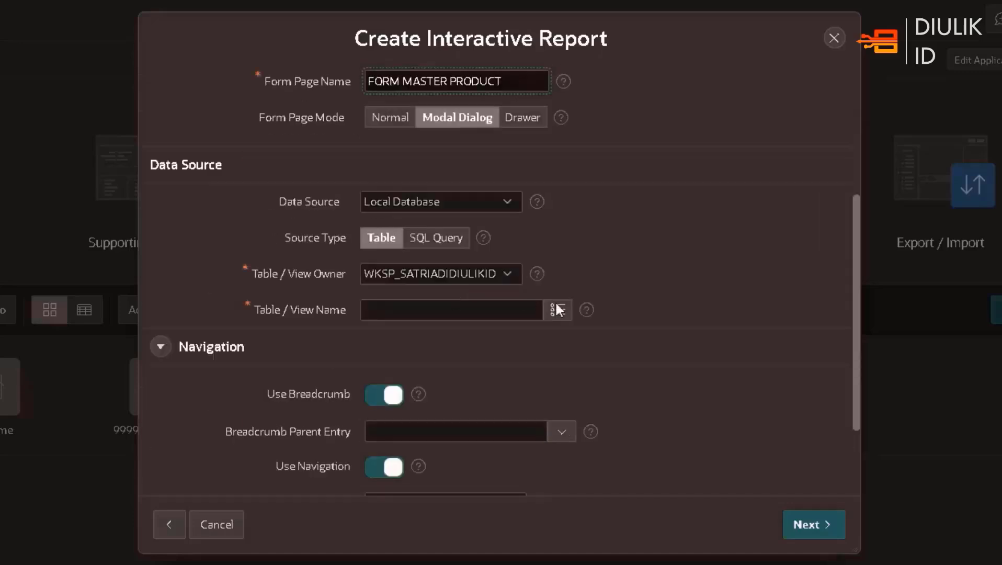
pyautogui.click(586, 310)
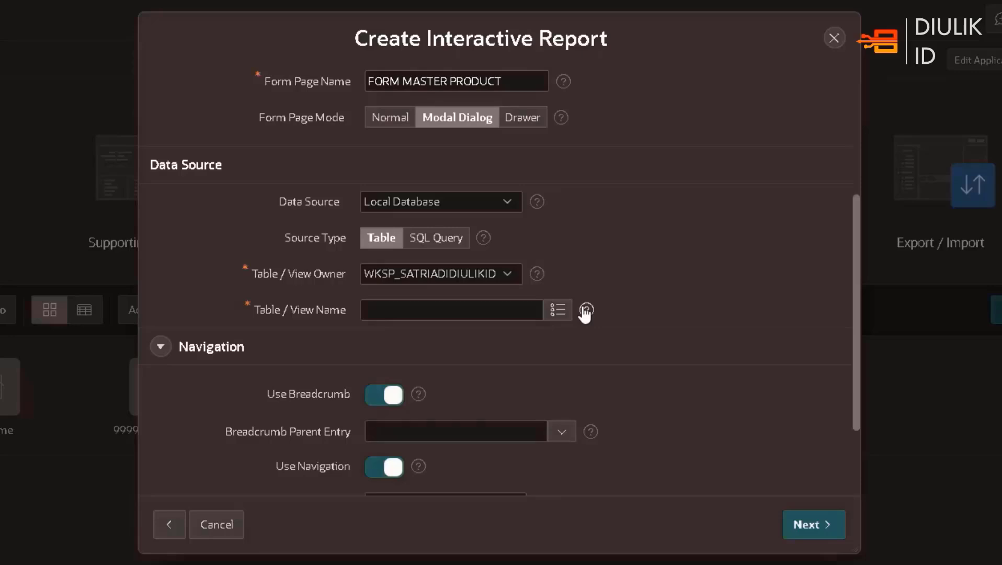
pyautogui.click(700, 226)
pyautogui.click(533, 309)
pyautogui.click(559, 312)
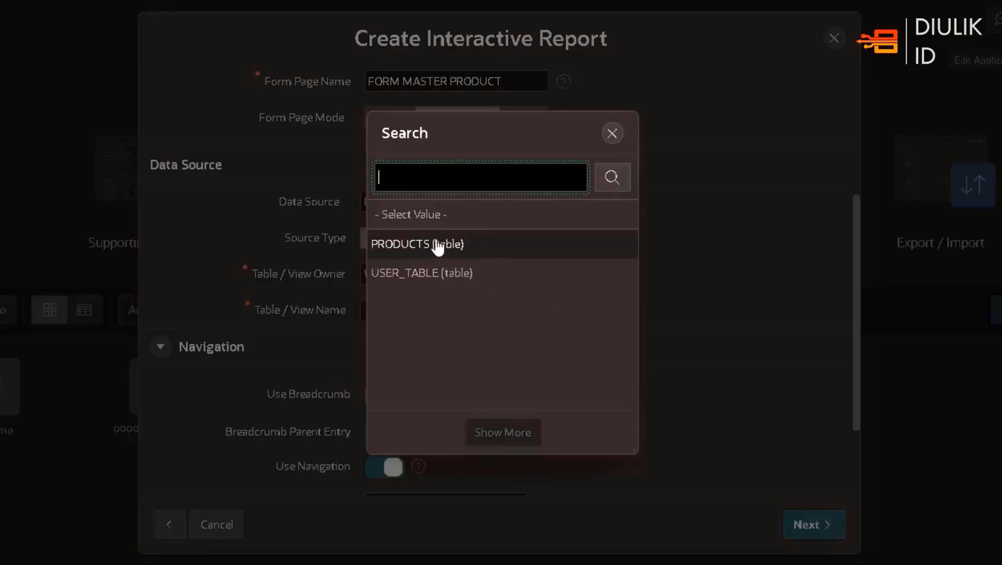
pyautogui.click(438, 248)
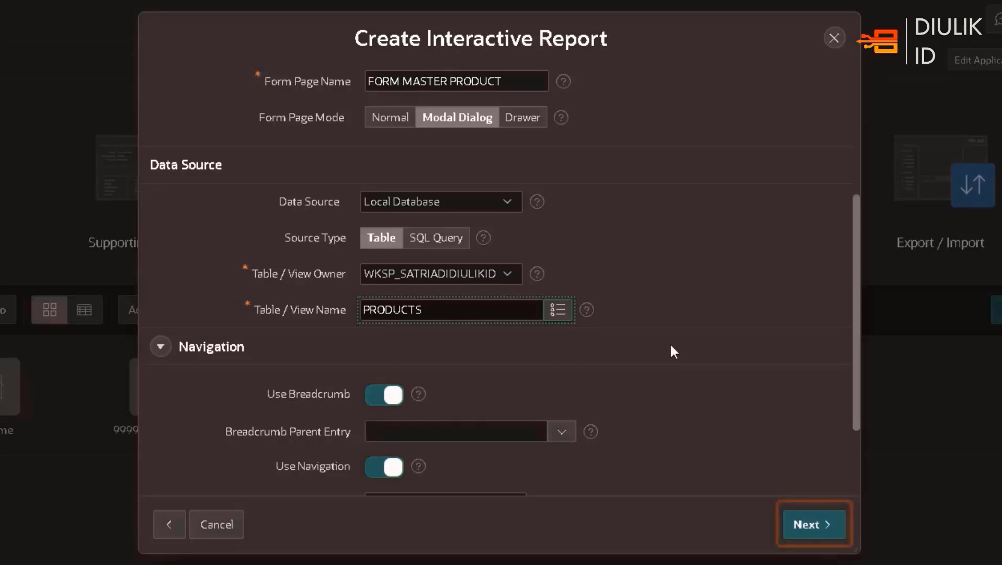
pyautogui.scroll(-3, 715, 454)
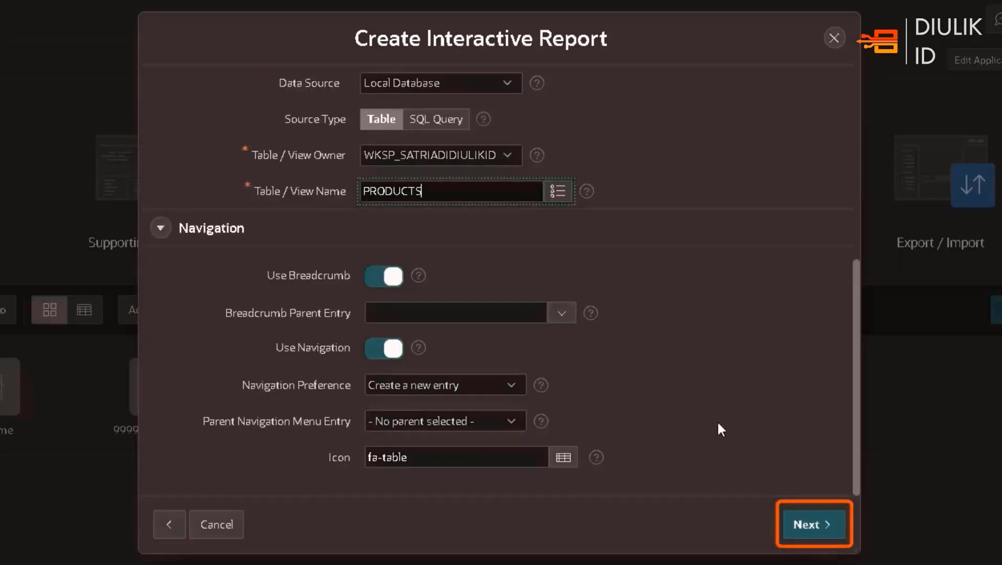
pyautogui.click(808, 524)
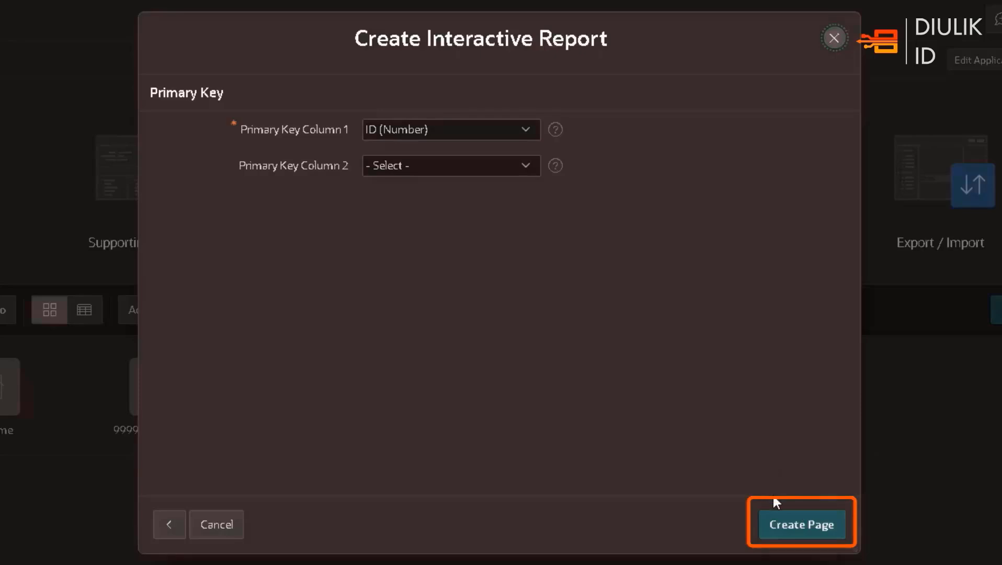
pyautogui.click(795, 527)
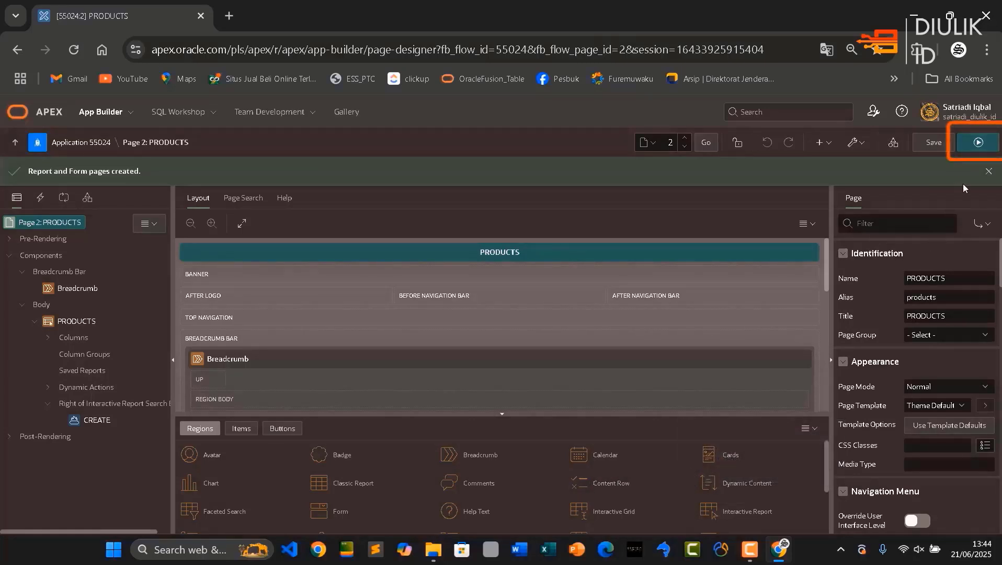
# Save and run the PRODUCTS page, and sign in to Ngulik Apps with the account's username and password
pyautogui.click(975, 144)
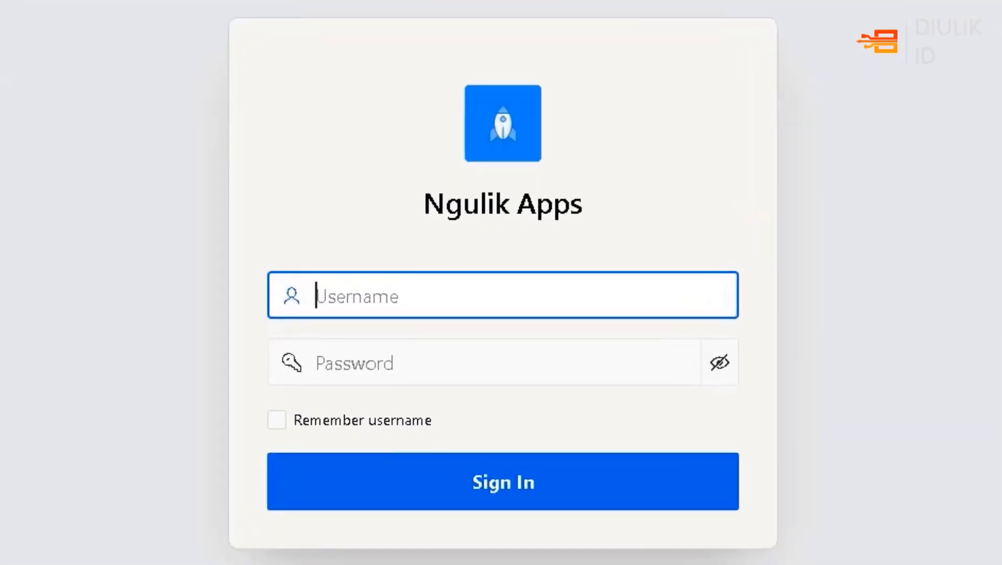
pyautogui.write('SA')
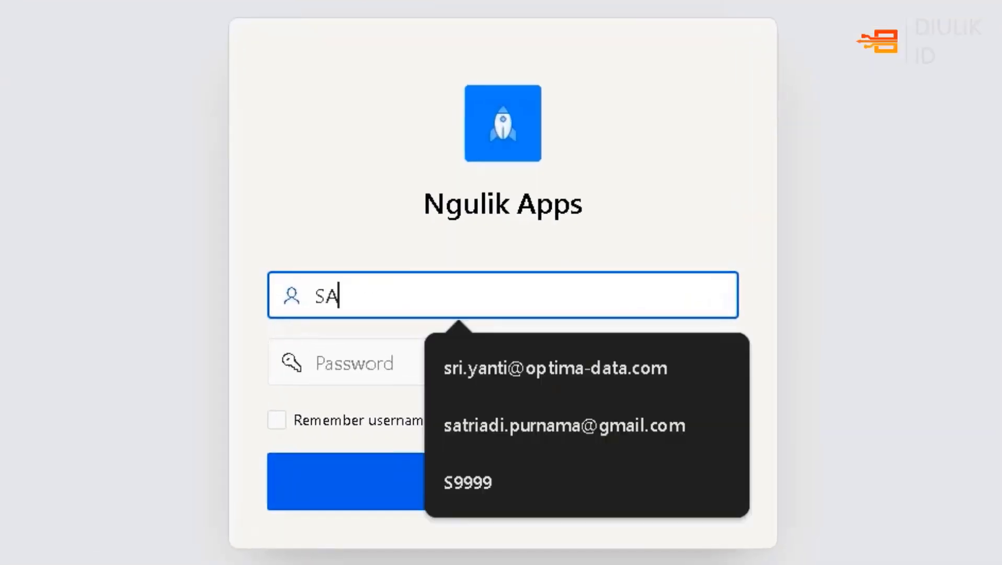
pyautogui.click(622, 416)
pyautogui.click(496, 365)
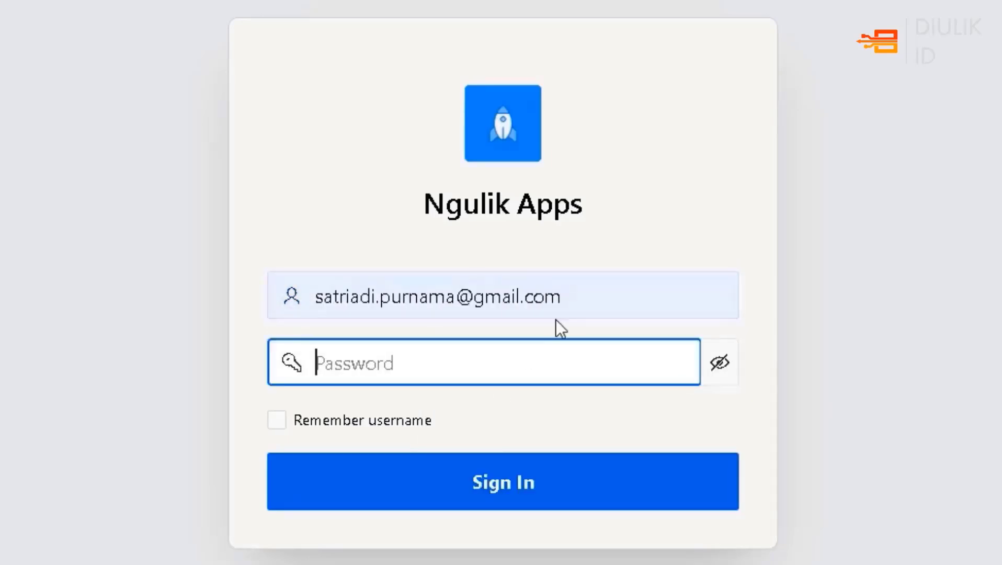
pyautogui.write('•••••••••')
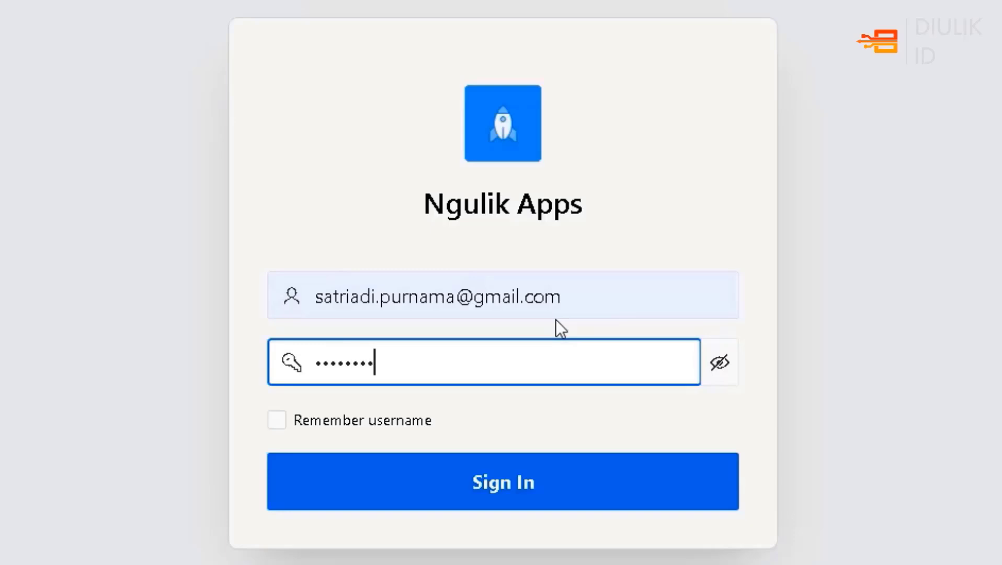
pyautogui.write('•••••••')
pyautogui.click(560, 486)
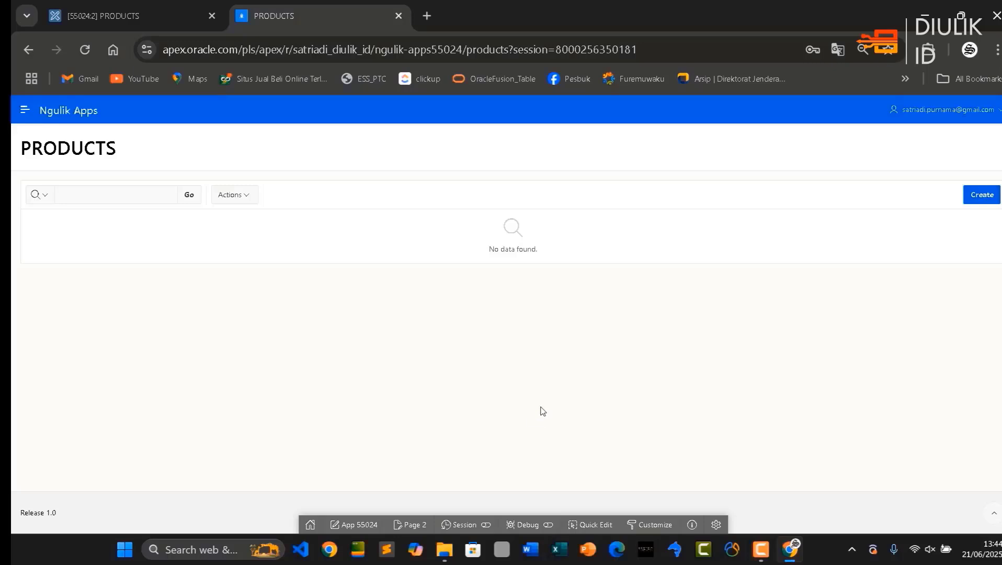
# Open the form for a new product record and enter Karburator as its description
pyautogui.click(983, 197)
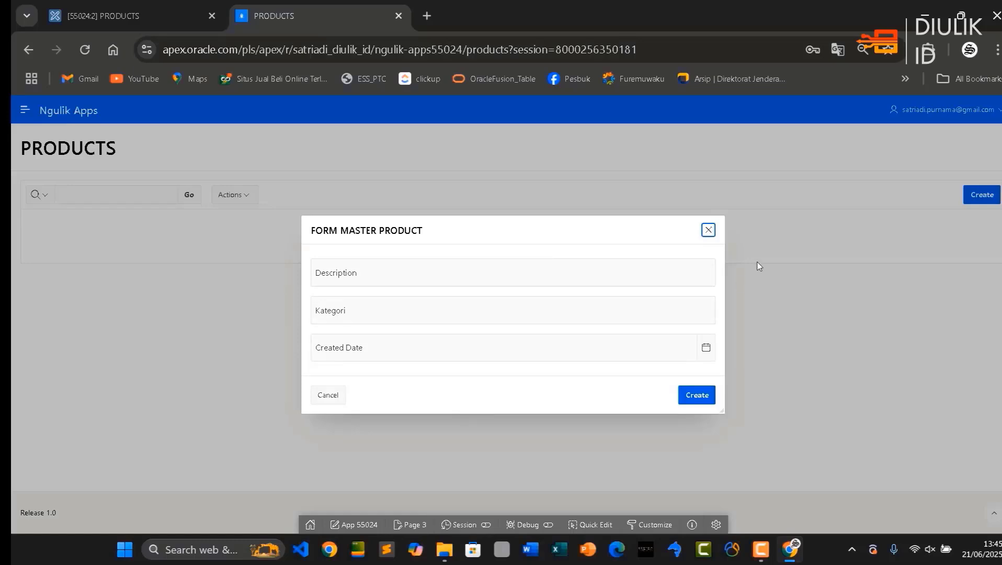
pyautogui.click(708, 231)
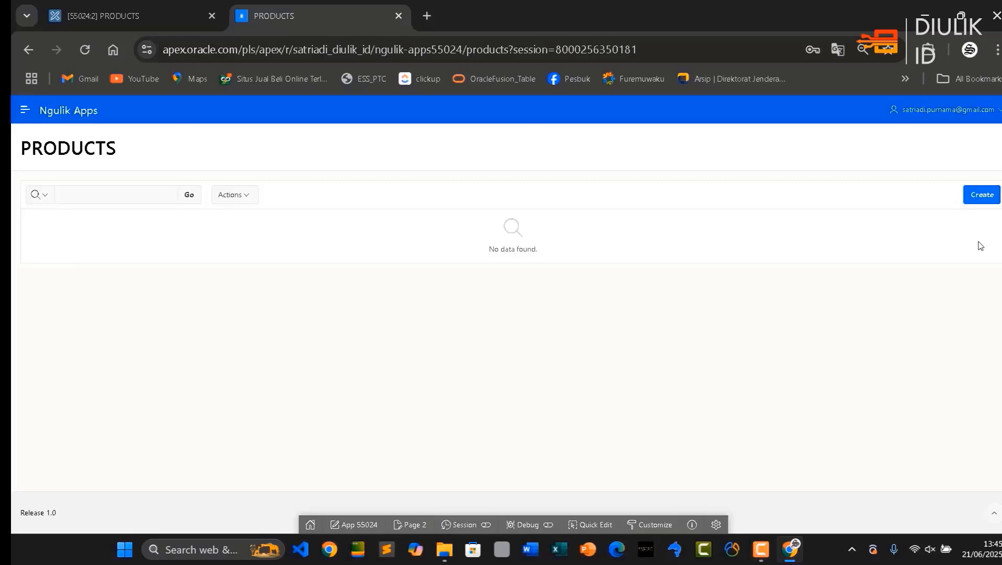
pyautogui.click(989, 194)
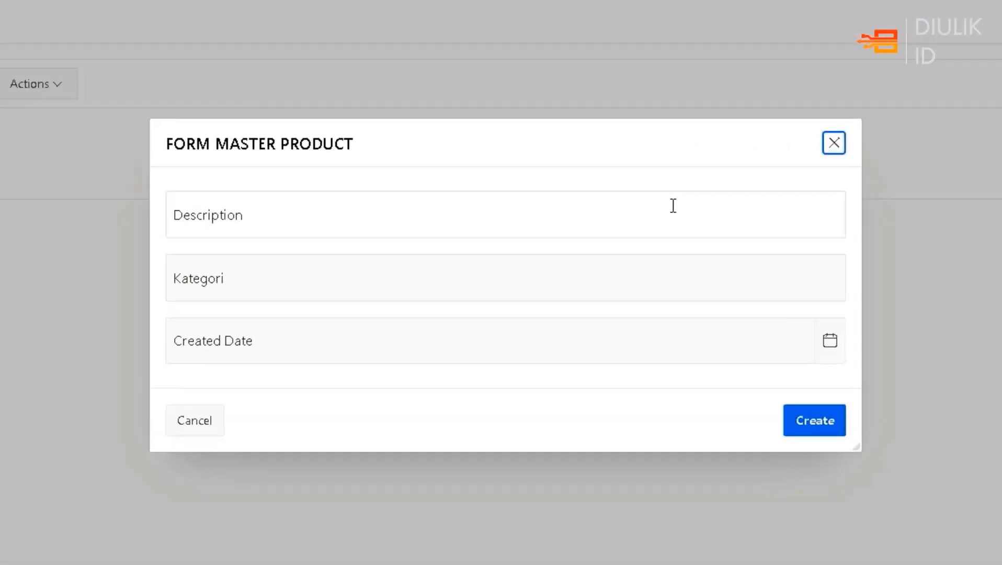
pyautogui.click(615, 269)
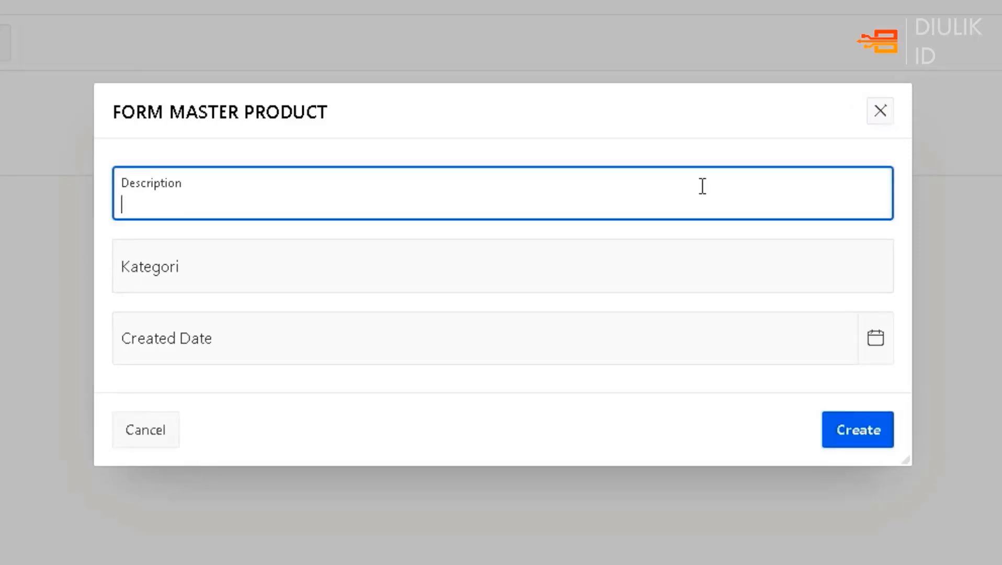
pyautogui.write('Karburator')
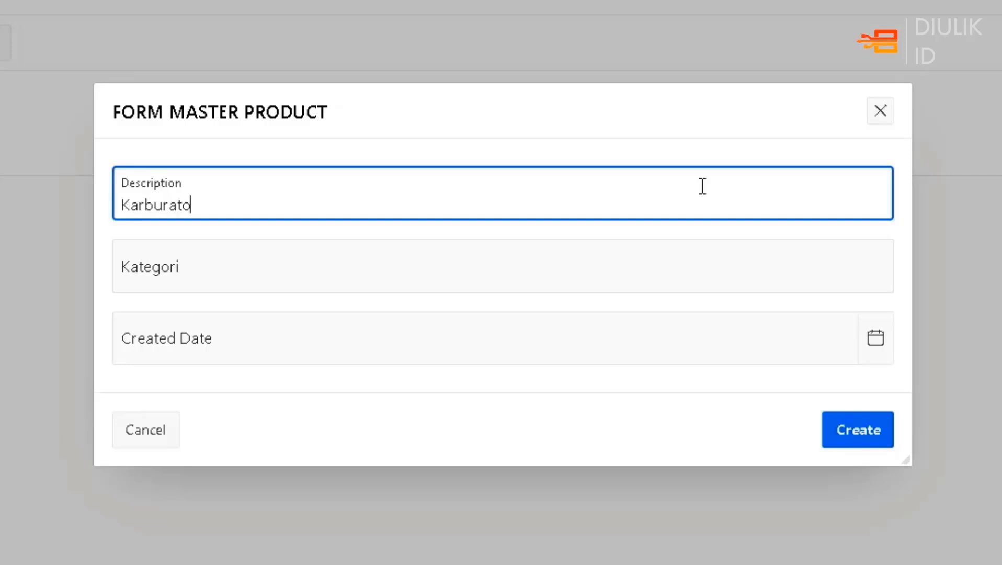
# Set the new product's Kategori to Part Mesin and its Created Date to 6/21/2025
pyautogui.click(679, 273)
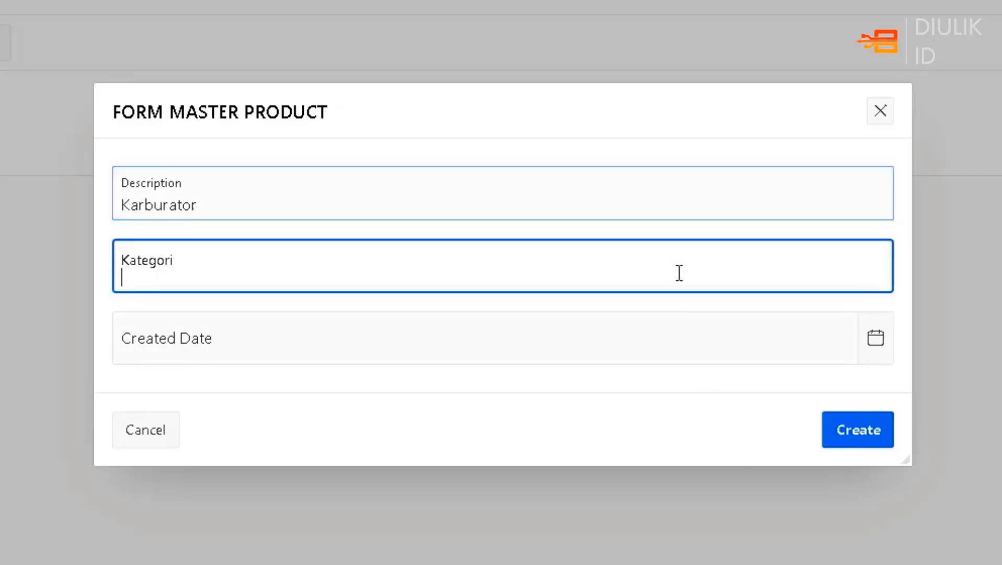
pyautogui.write('Part')
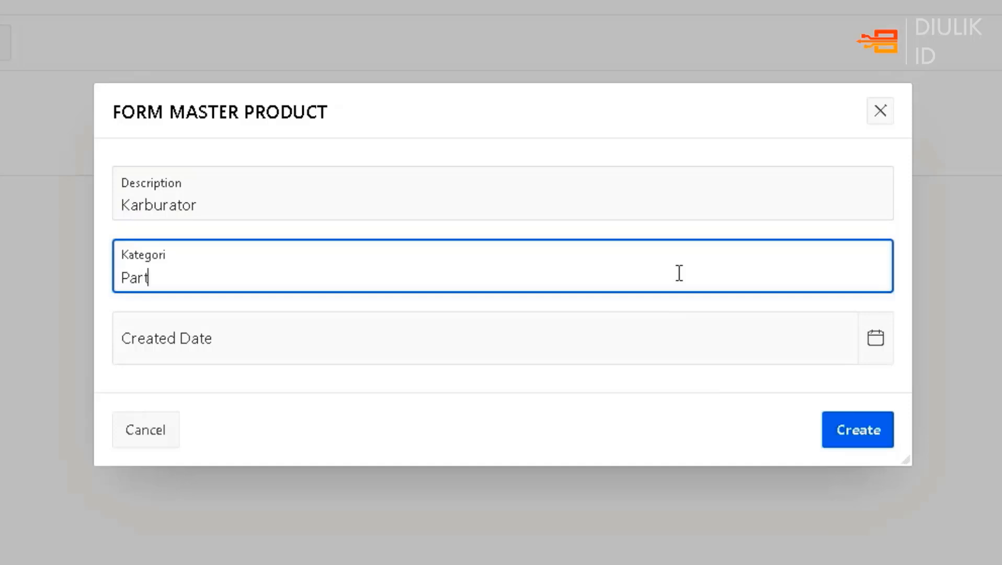
pyautogui.write(' Mesin')
pyautogui.click(875, 338)
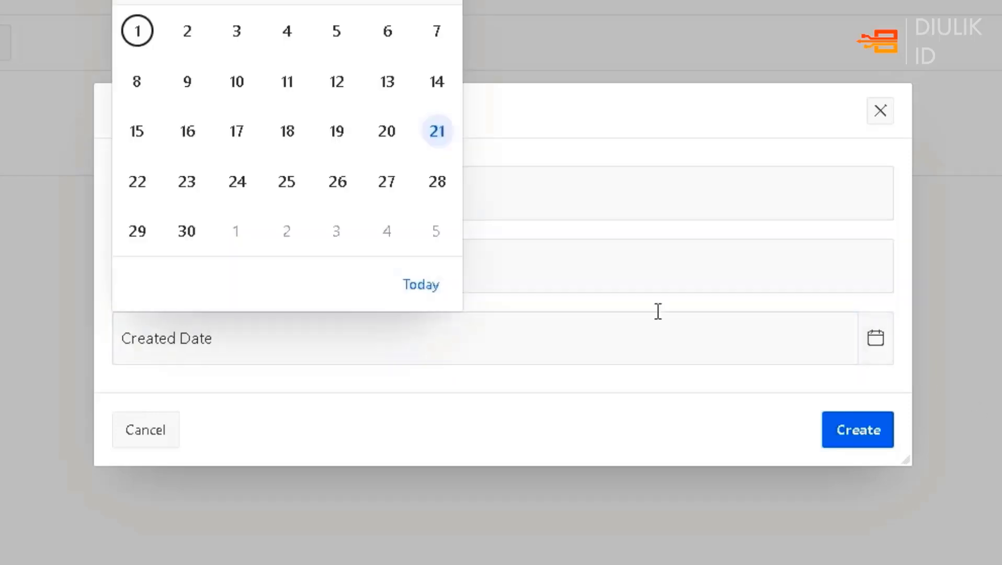
pyautogui.click(435, 134)
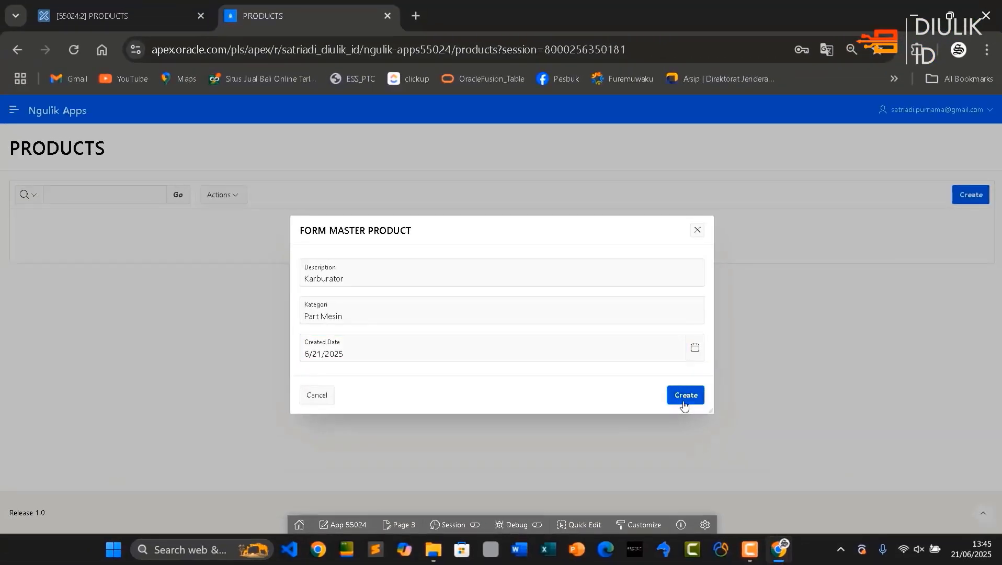
# Create the product record, reopen it for editing and change its description to Karburator Mikuni ABC 123
pyautogui.click(684, 396)
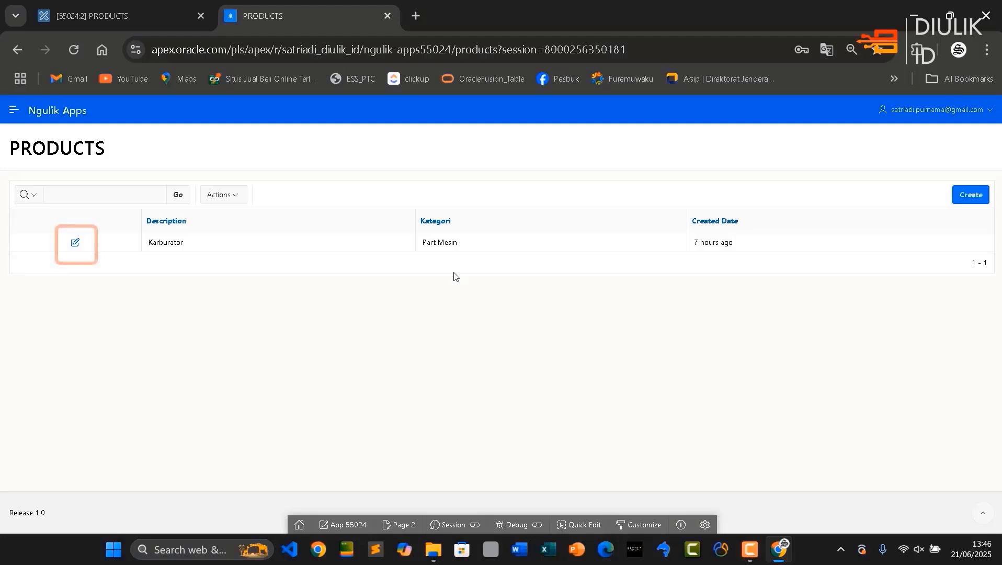
pyautogui.click(76, 248)
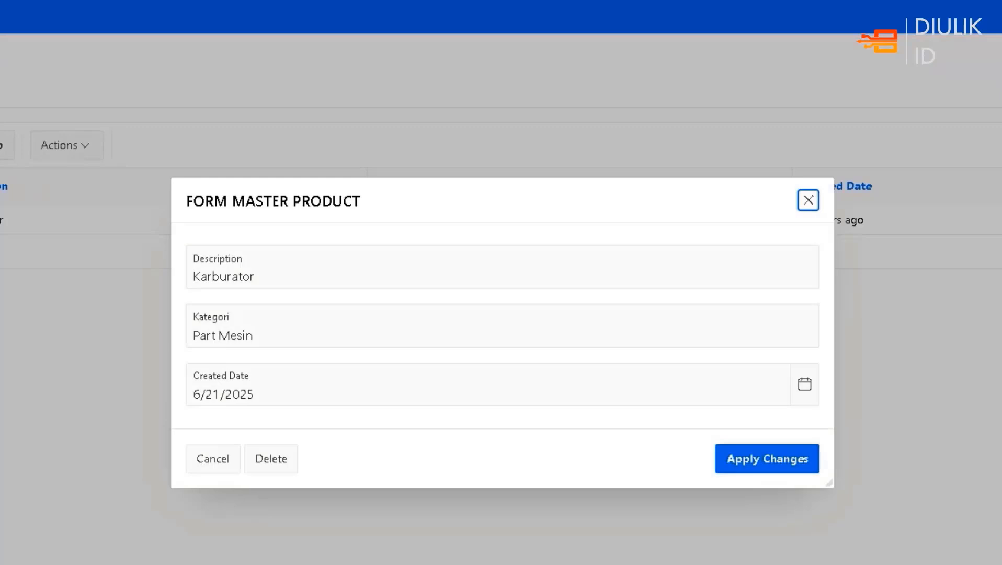
pyautogui.click(295, 275)
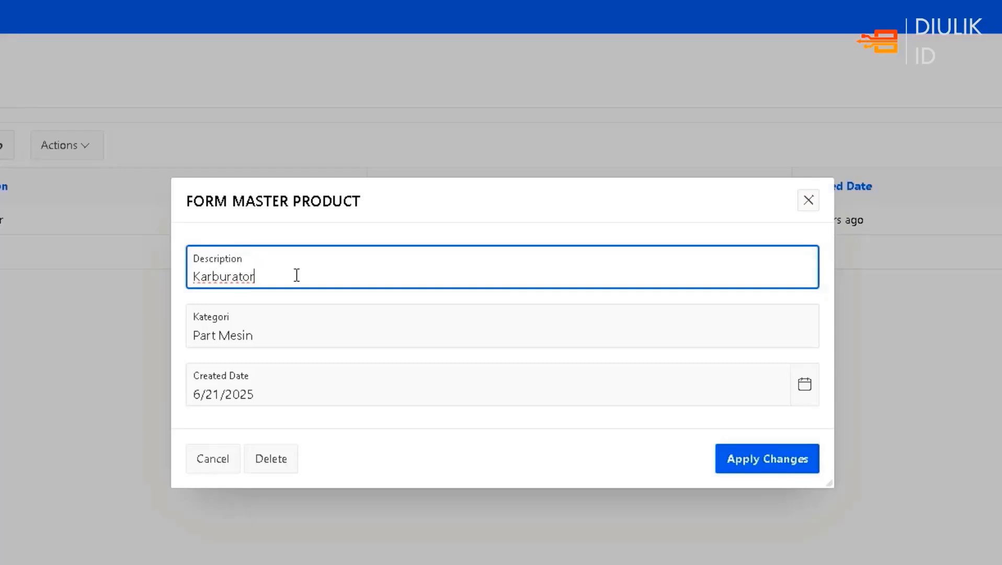
pyautogui.write('Mikuni ABC 123')
# Change the product's Kategori to Part Mesin Motor and apply the changes to the record
pyautogui.click(296, 346)
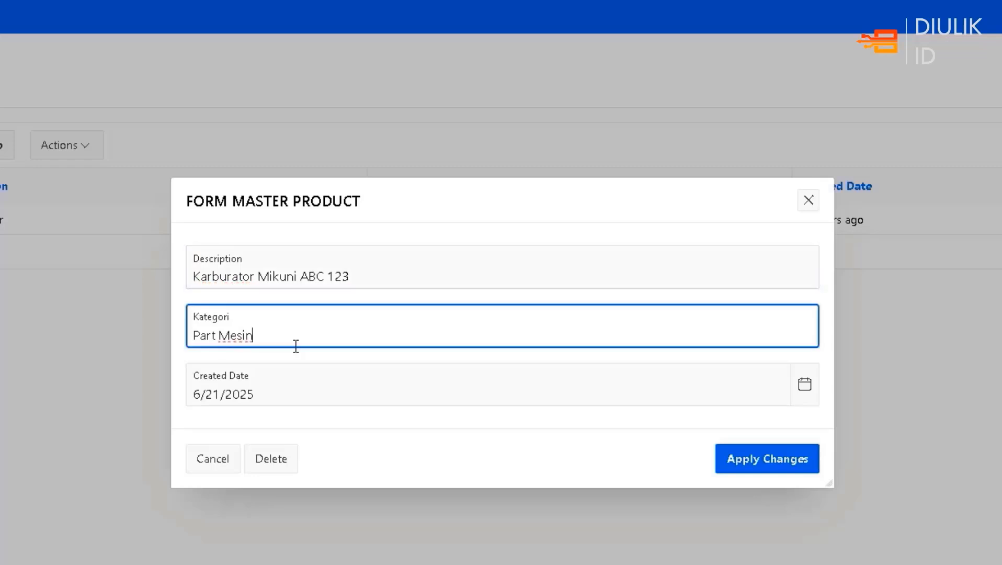
pyautogui.write('Motor')
pyautogui.click(785, 477)
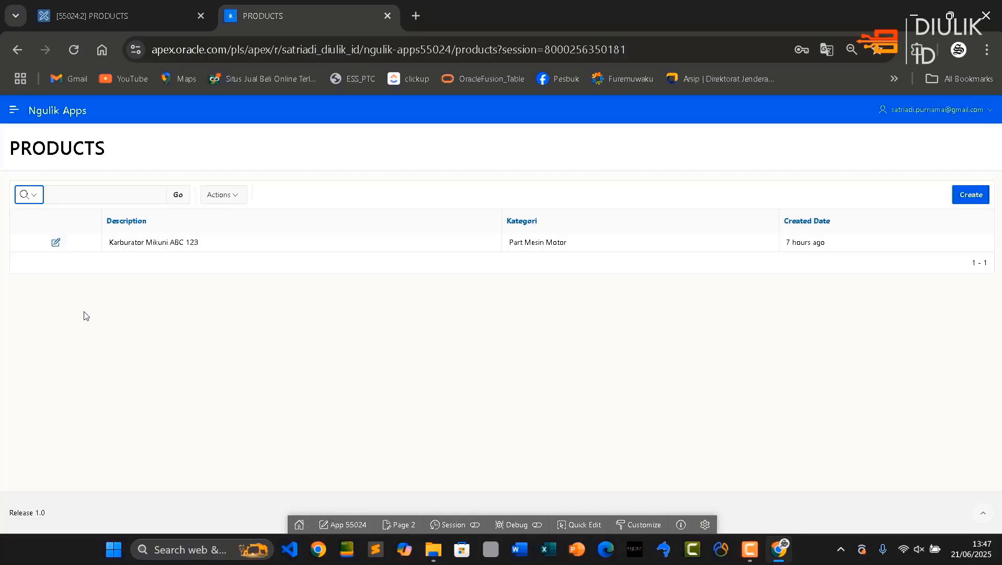
# Open the Karburator Mikuni ABC 123 record from the products report and delete it
pyautogui.click(56, 244)
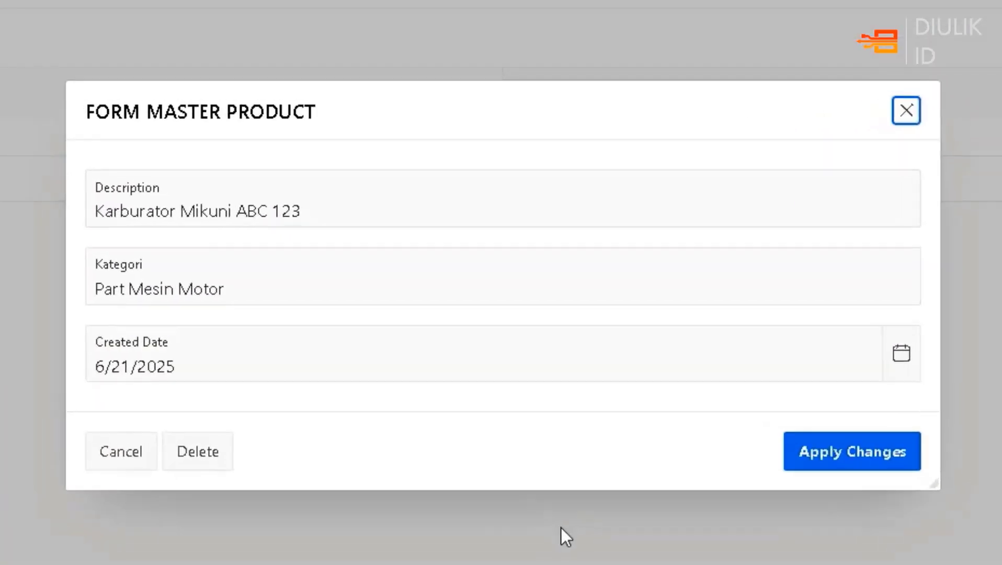
pyautogui.click(214, 459)
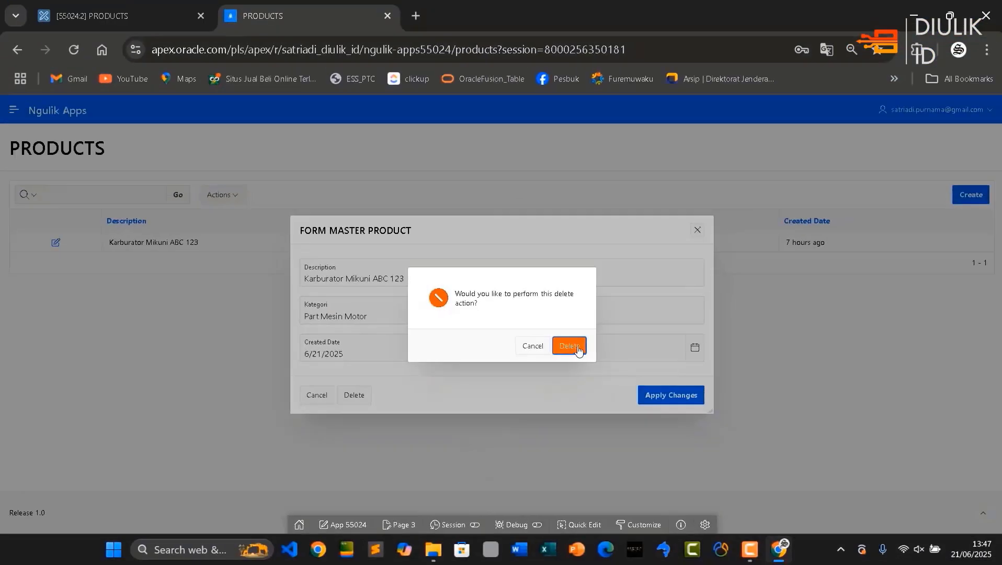
pyautogui.click(577, 348)
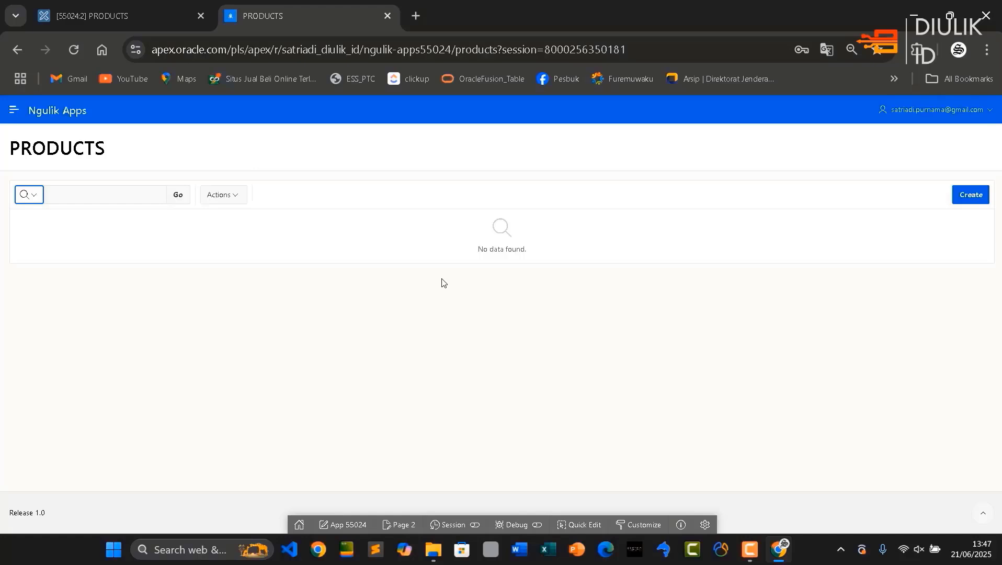
pyautogui.click(19, 115)
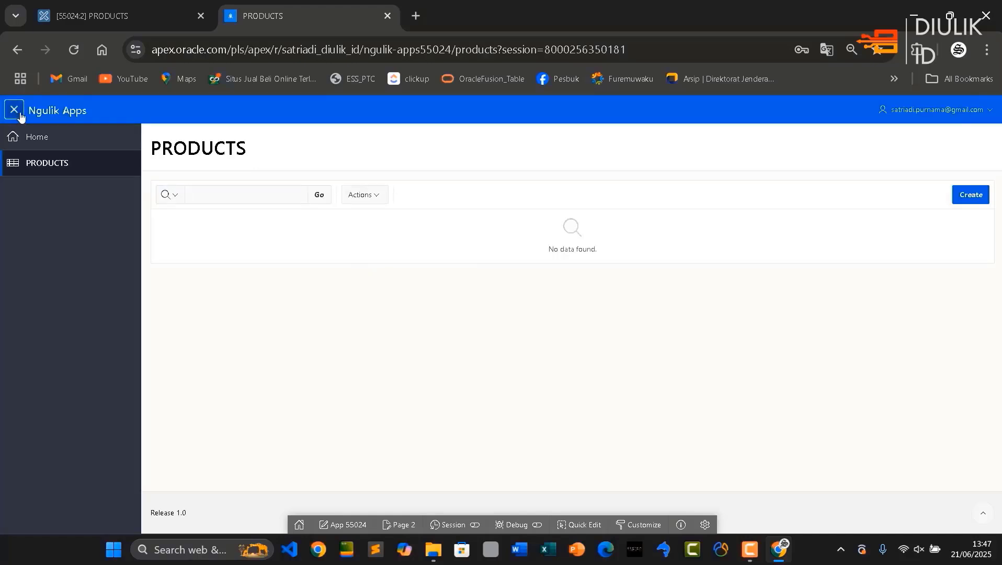
pyautogui.click(20, 115)
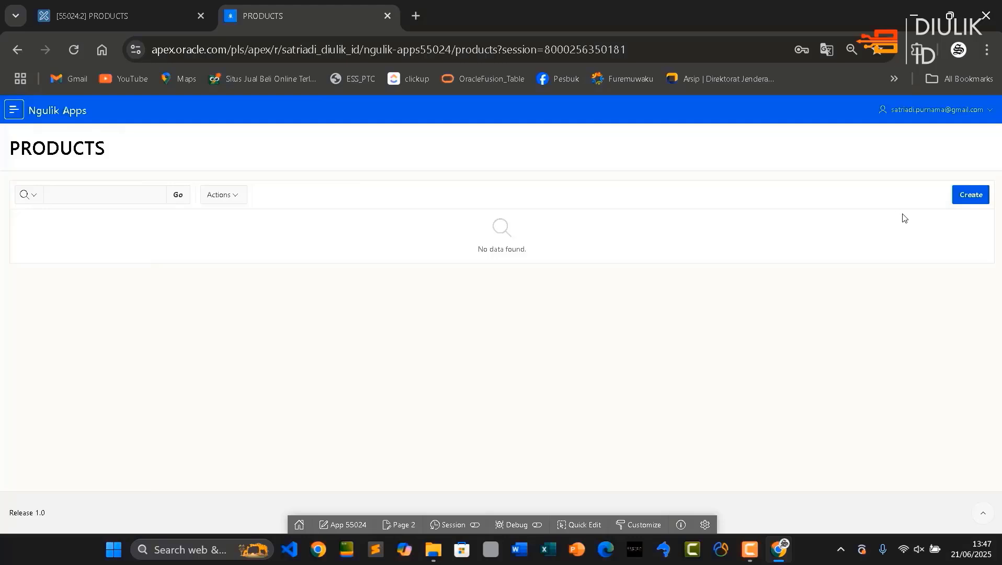